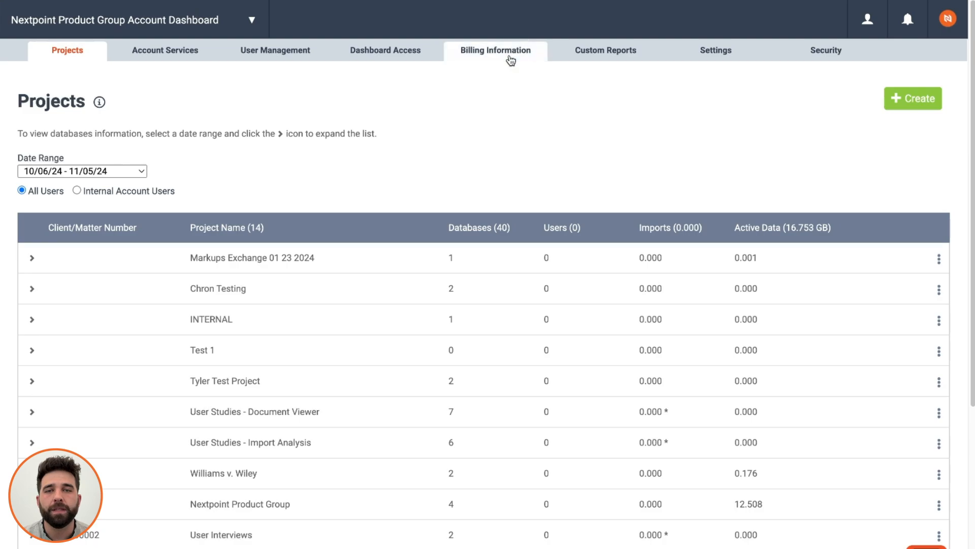
Enter the account's street address in Billing Information's Address line 1 and save it.
{"action": "left_click", "coordinate": [510, 57]}
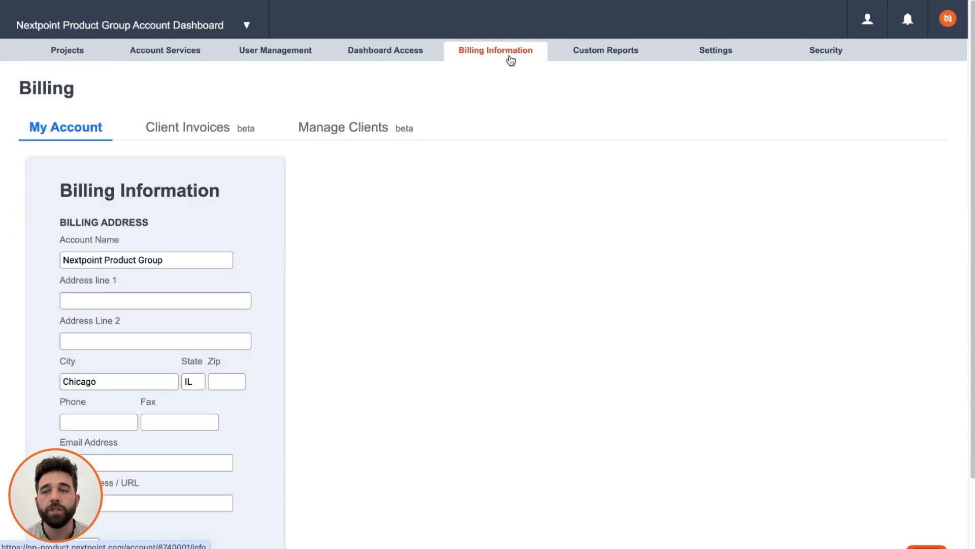
{"action": "scroll", "coordinate": [190, 226], "scroll_direction": "down", "scroll_amount": 2}
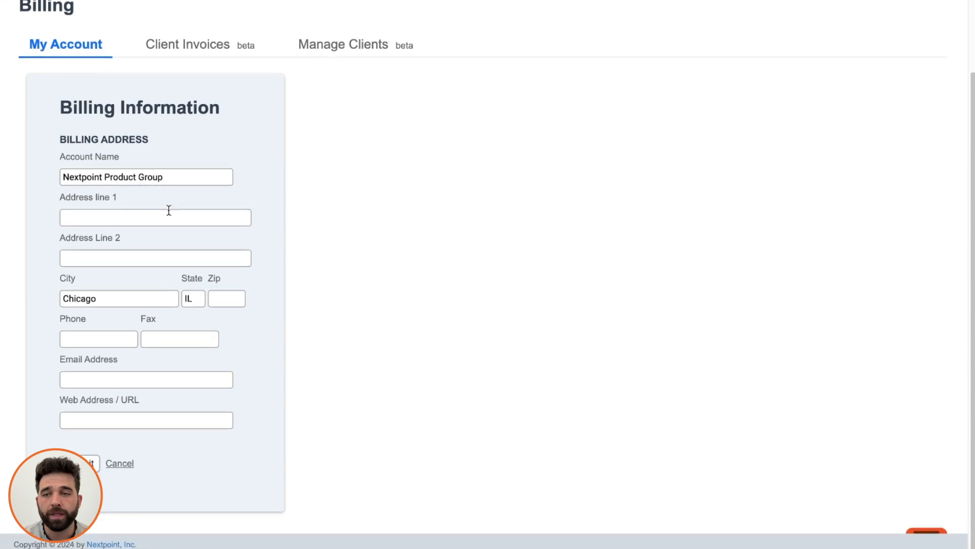
{"action": "left_click", "coordinate": [156, 219]}
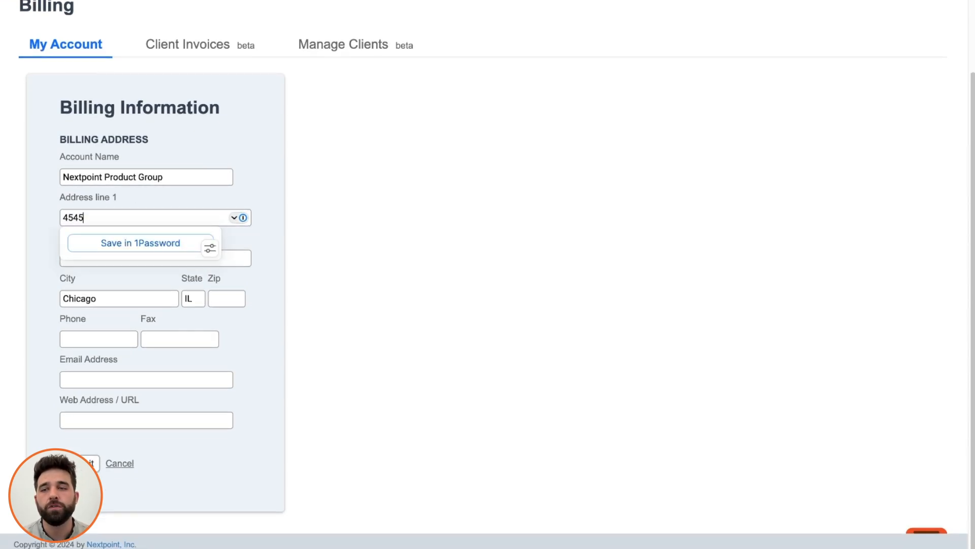
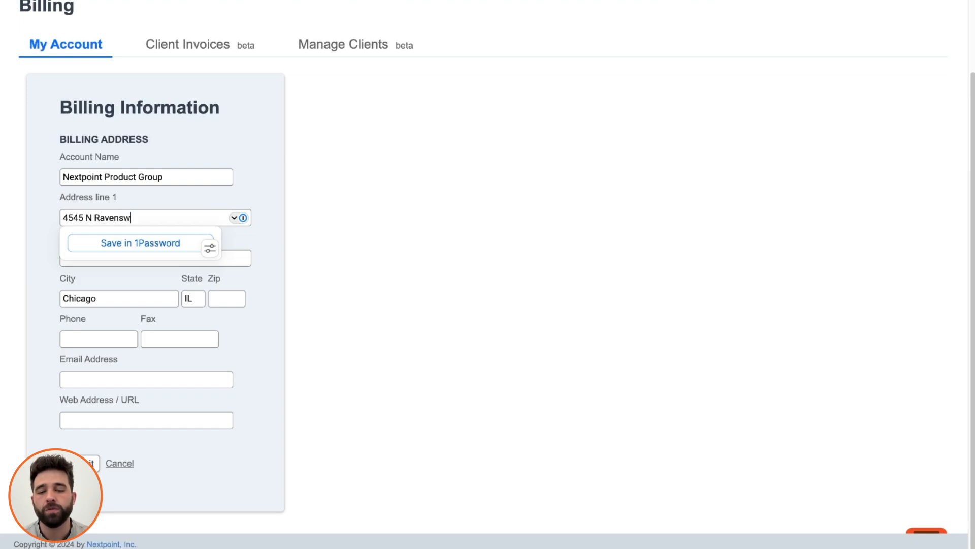
{"action": "left_click", "coordinate": [297, 232]}
{"action": "scroll", "coordinate": [334, 337], "scroll_direction": "up", "scroll_amount": 1}
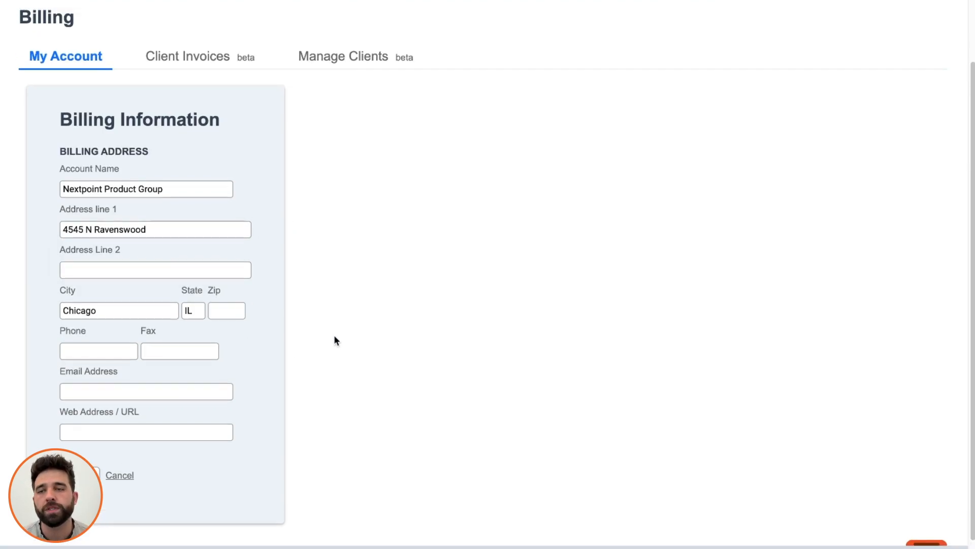
{"action": "scroll", "coordinate": [334, 337], "scroll_direction": "up", "scroll_amount": 3}
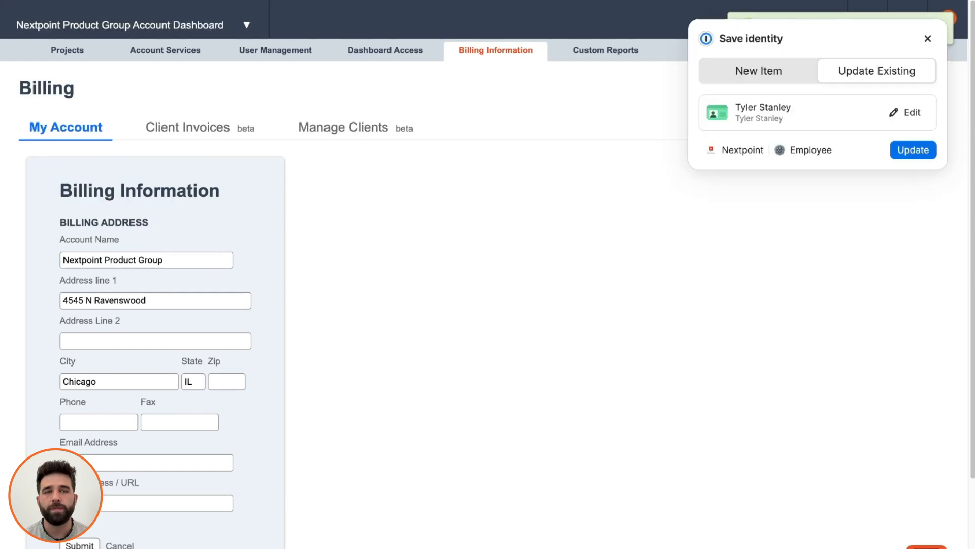
{"action": "left_click", "coordinate": [928, 38]}
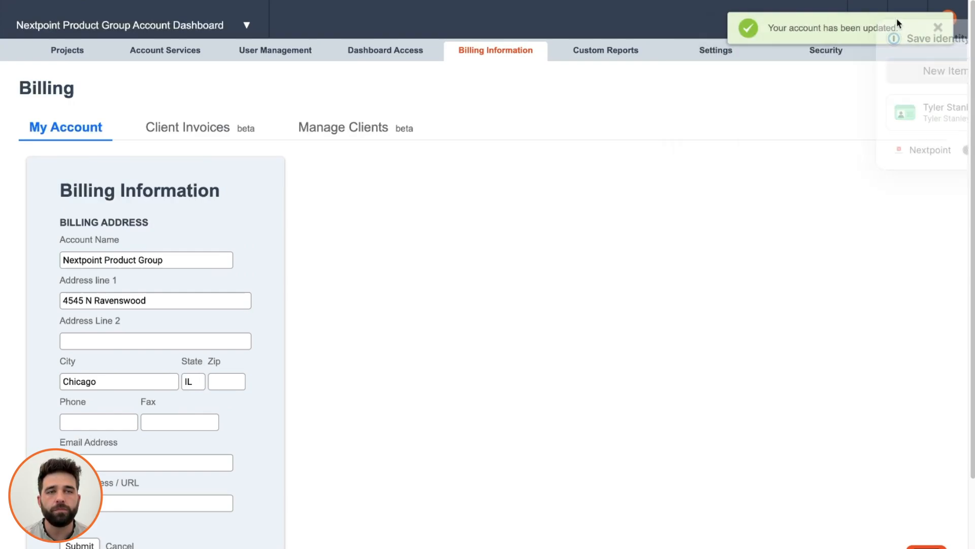
Review per-project costs on Client Invoices, expanding the INTERNAL project, then go to Manage Clients.
{"action": "left_click", "coordinate": [206, 137]}
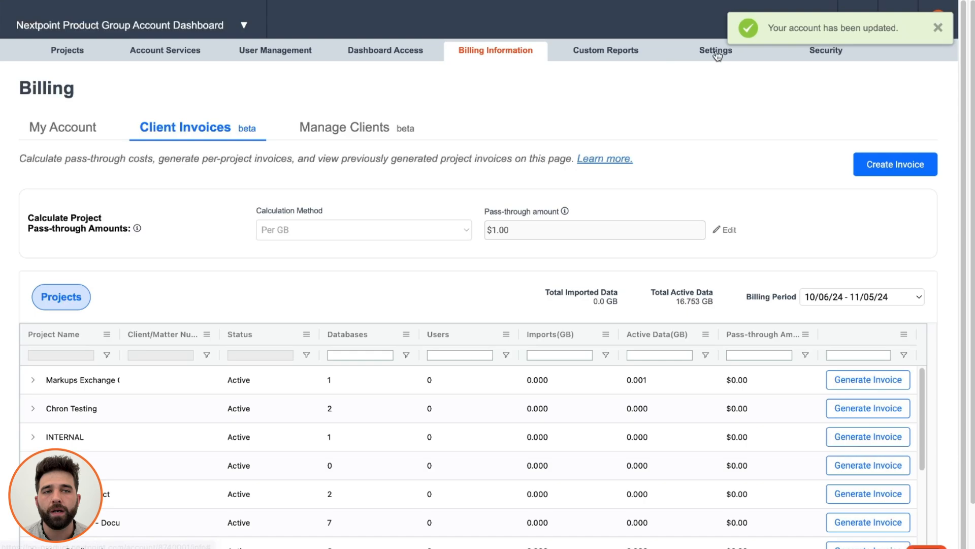
{"action": "left_click", "coordinate": [938, 28]}
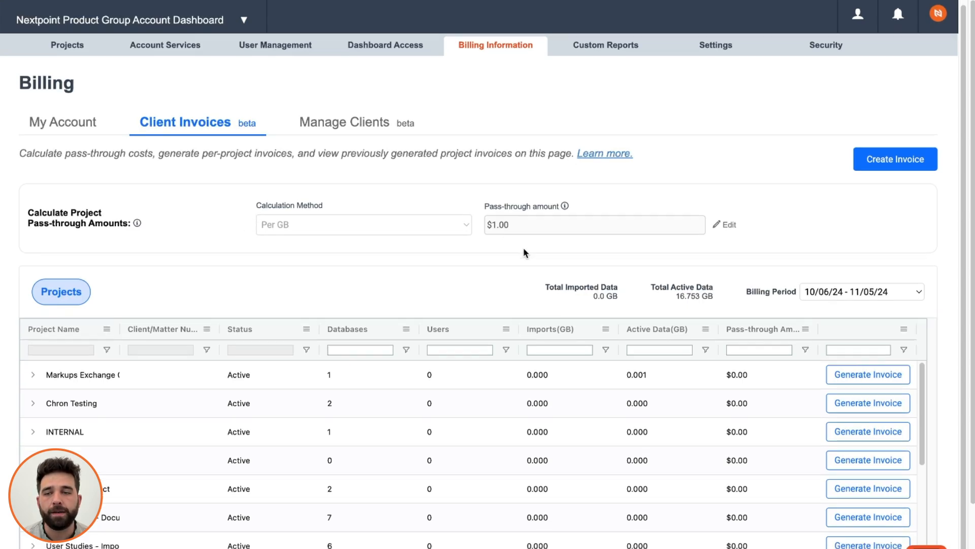
{"action": "scroll", "coordinate": [523, 248], "scroll_direction": "down", "scroll_amount": 1}
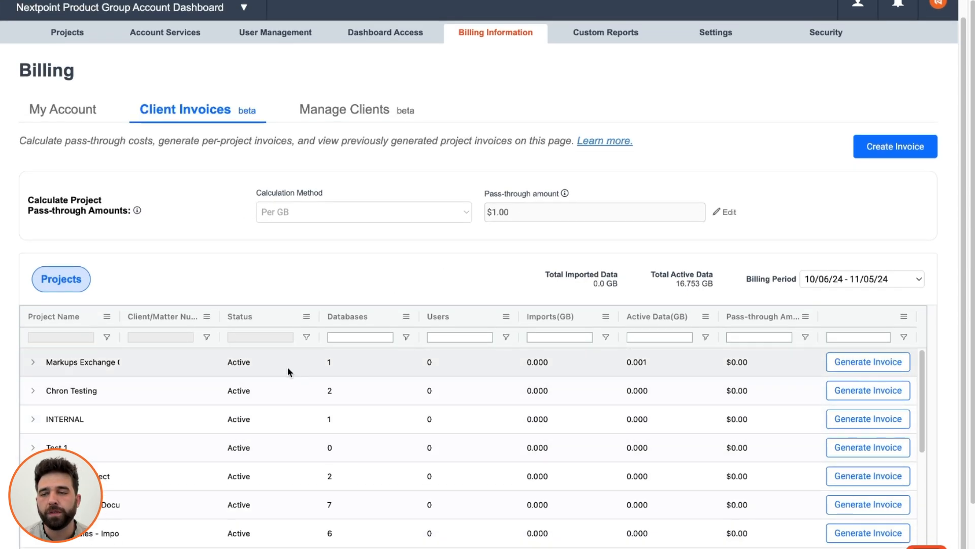
{"action": "scroll", "coordinate": [144, 379], "scroll_direction": "down", "scroll_amount": 1}
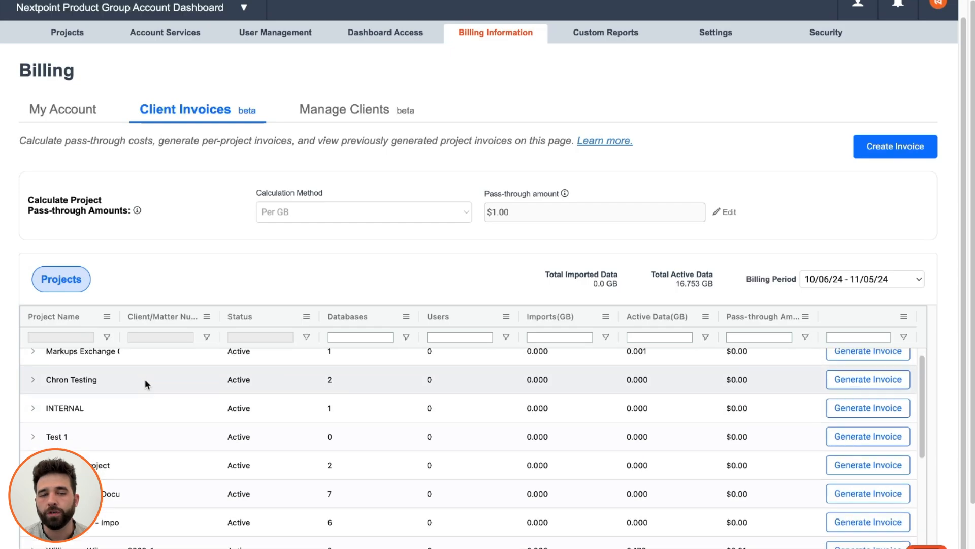
{"action": "left_click", "coordinate": [34, 410]}
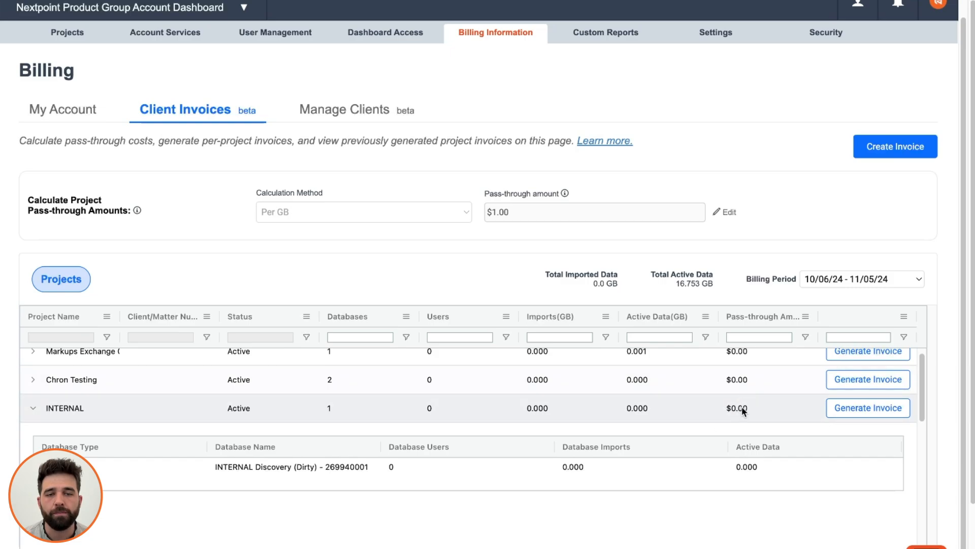
{"action": "left_click", "coordinate": [33, 408]}
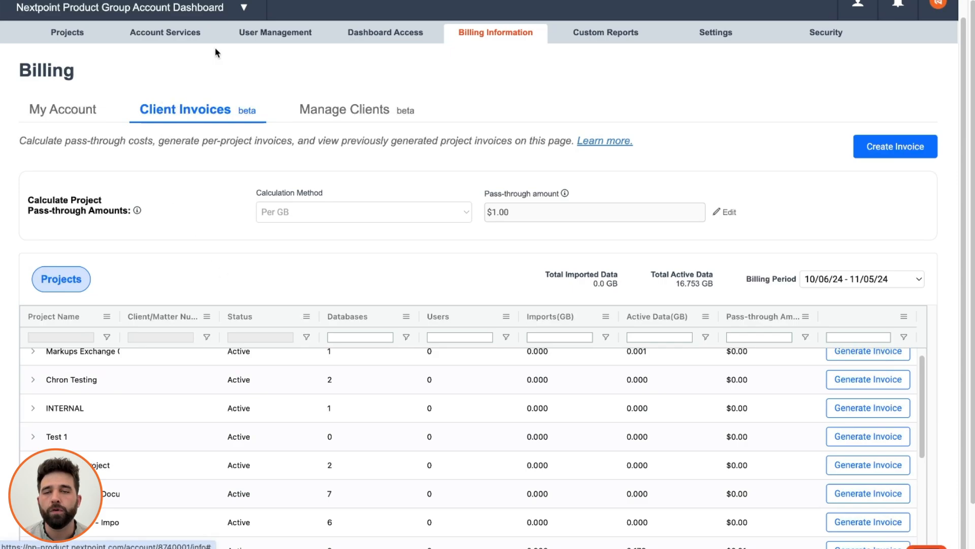
{"action": "left_click", "coordinate": [375, 119]}
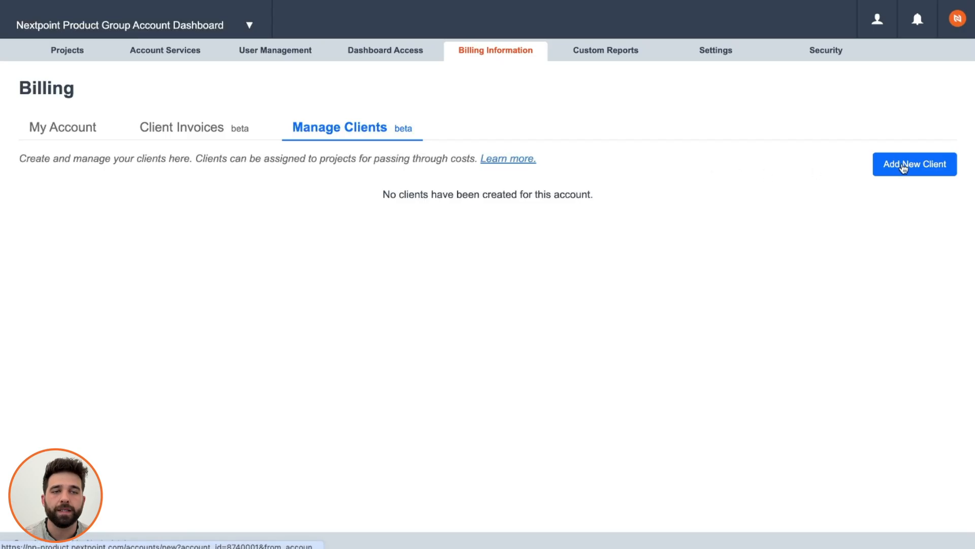
Add a client with their full name and e-mail, assigned to the Nextpoint Product Group project.
{"action": "left_click", "coordinate": [904, 166]}
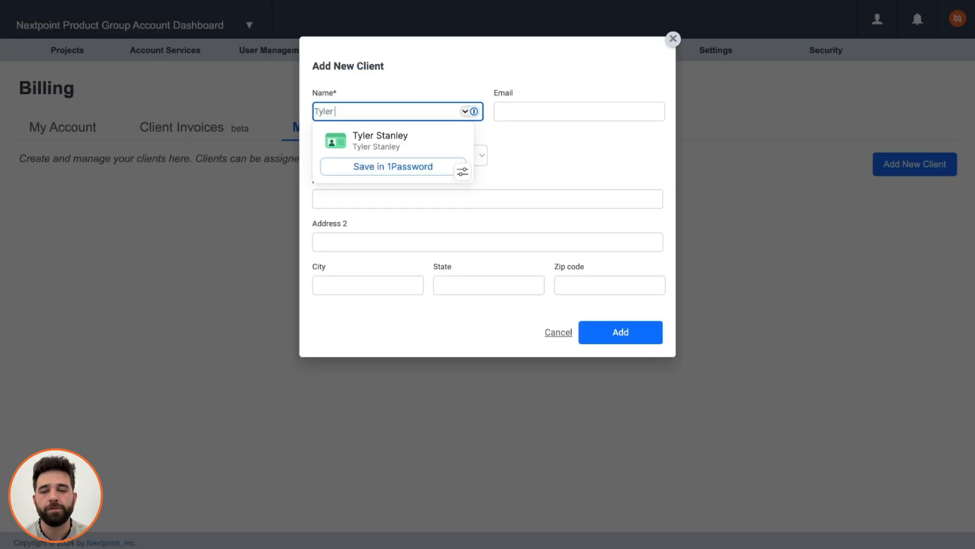
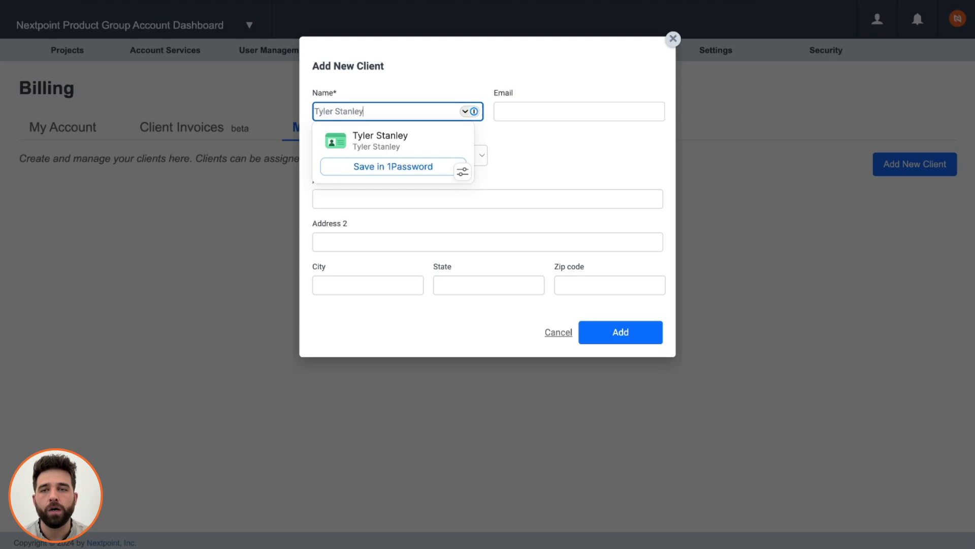
{"action": "left_click", "coordinate": [498, 75]}
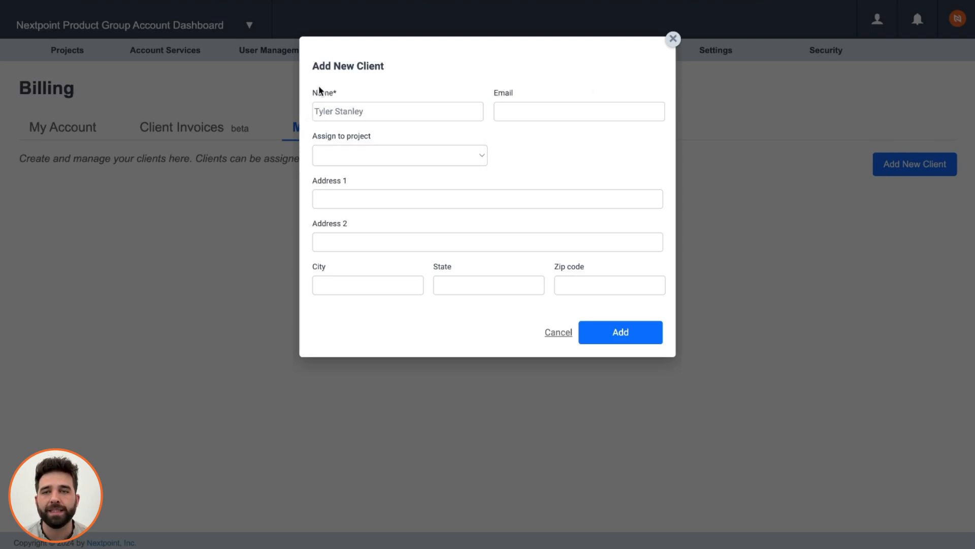
{"action": "left_click", "coordinate": [449, 155]}
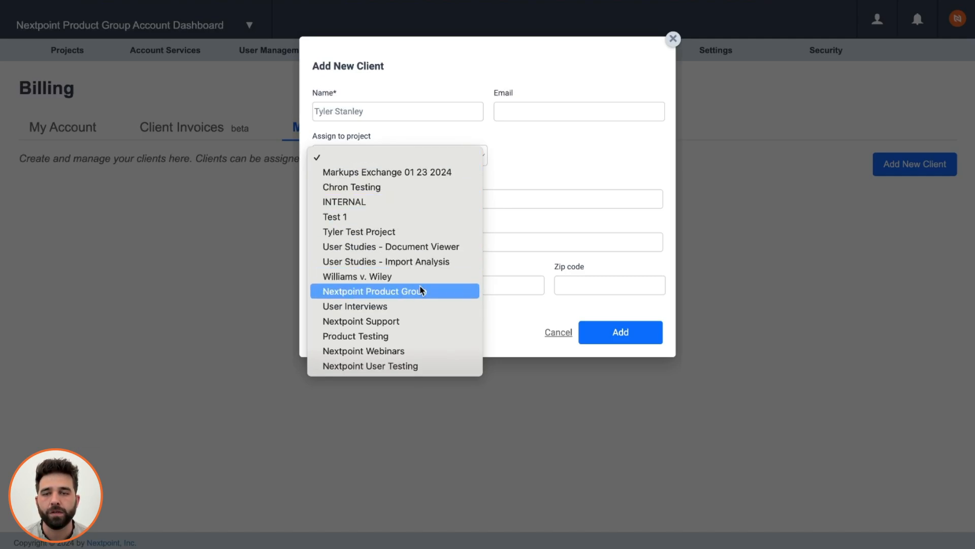
{"action": "left_click", "coordinate": [453, 297]}
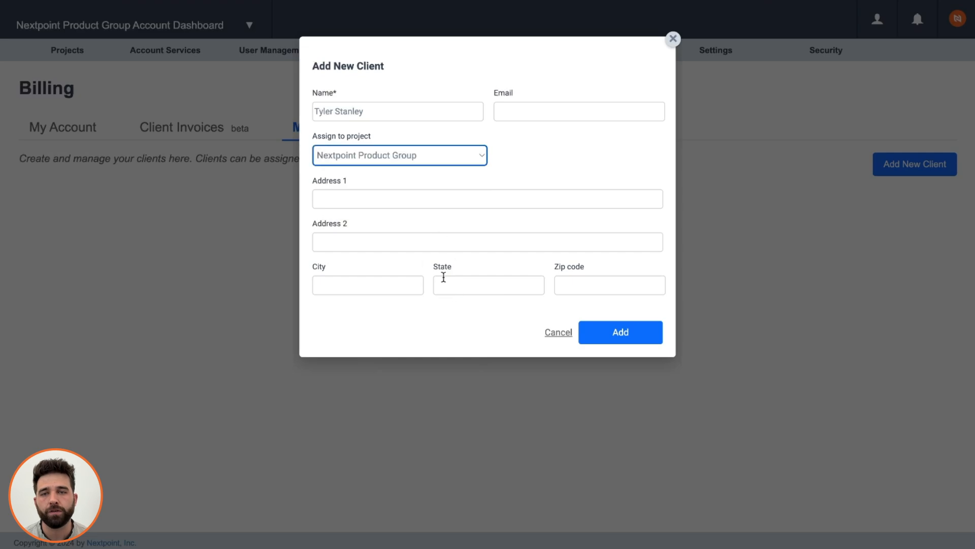
{"action": "left_click", "coordinate": [586, 110]}
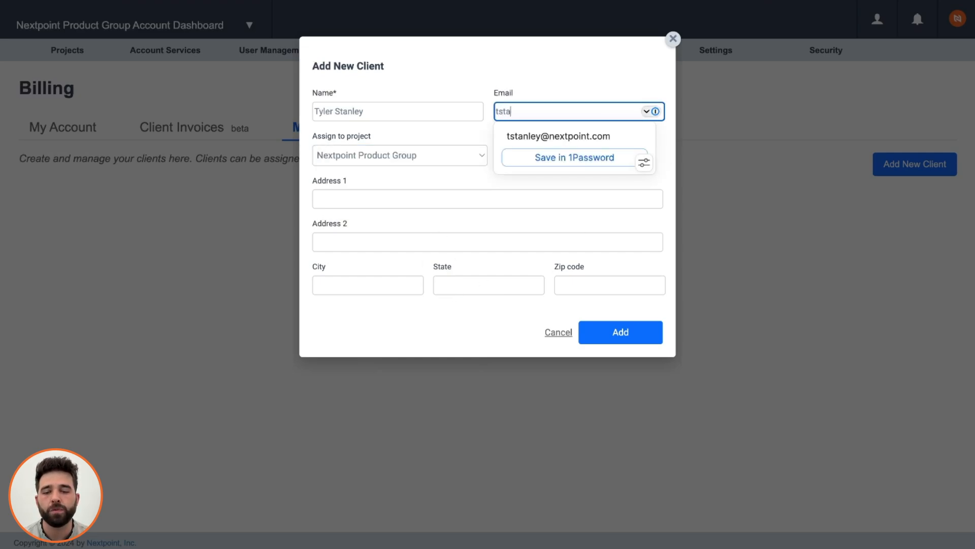
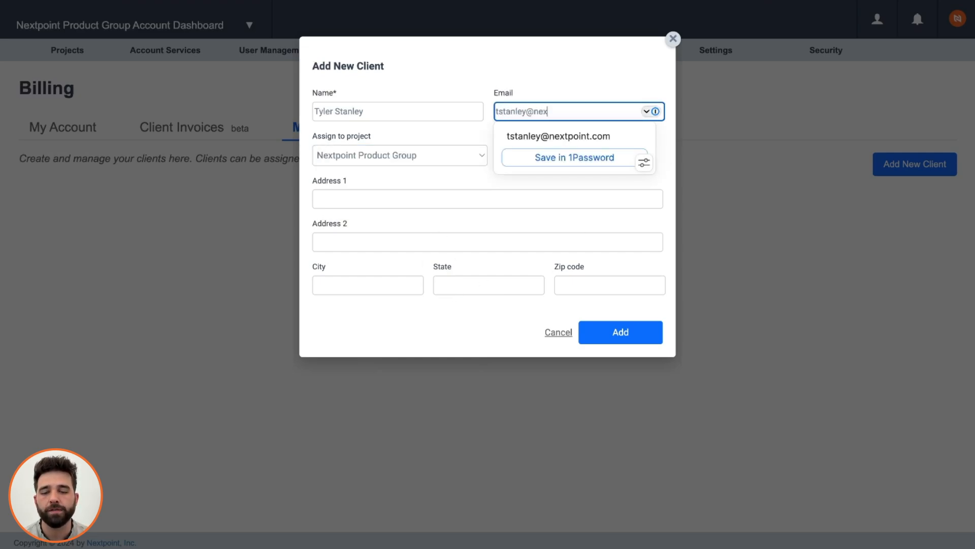
{"action": "left_click", "coordinate": [570, 79]}
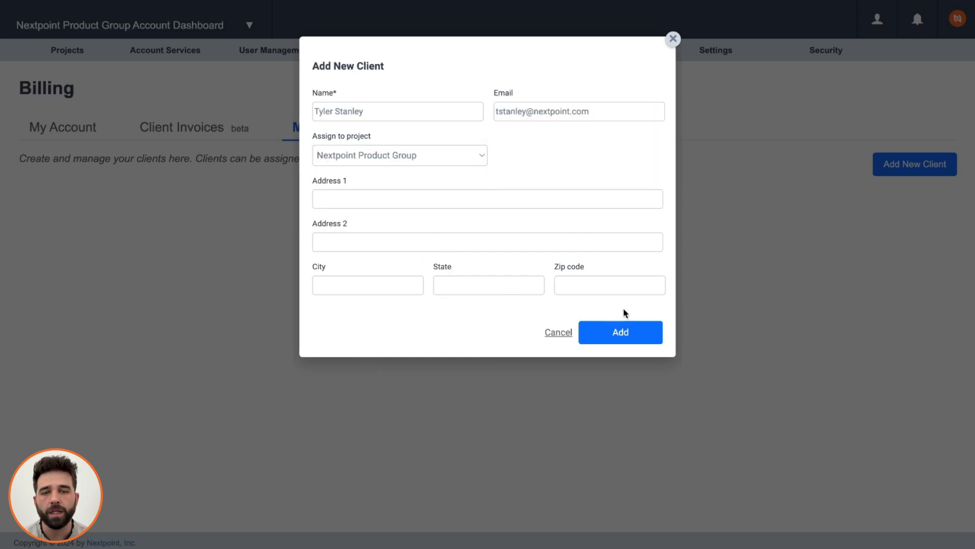
{"action": "left_click", "coordinate": [620, 336]}
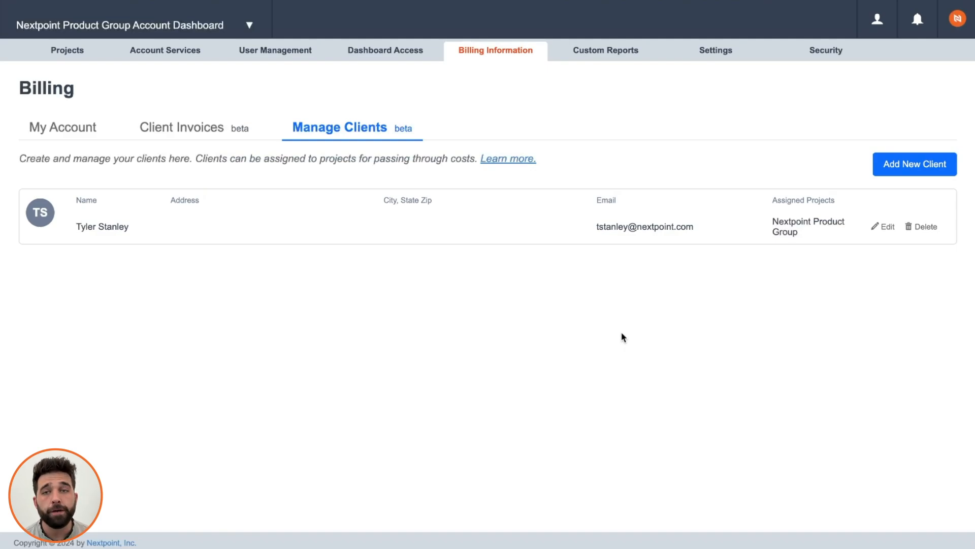
Give the new client a street address, save it, and return to Client Invoices.
{"action": "left_click", "coordinate": [886, 227]}
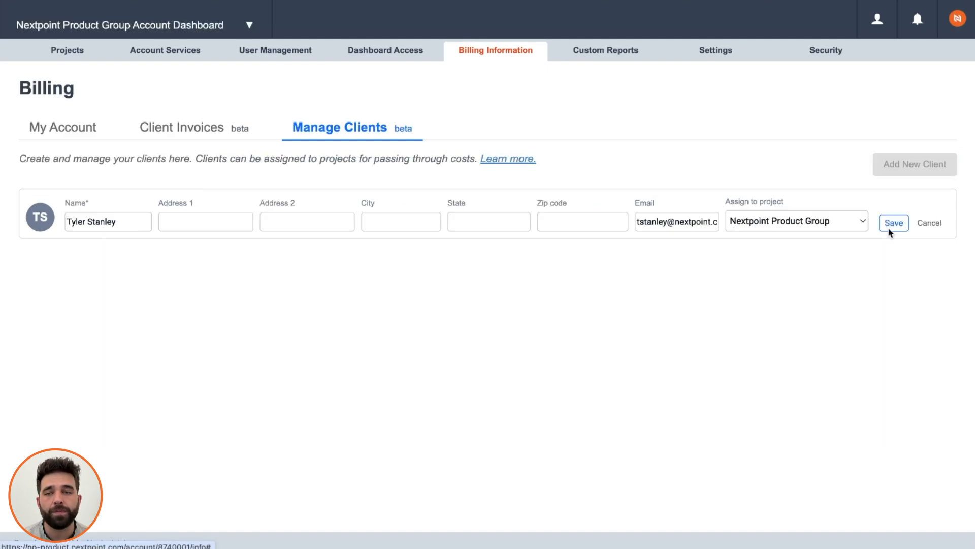
{"action": "left_click", "coordinate": [239, 222]}
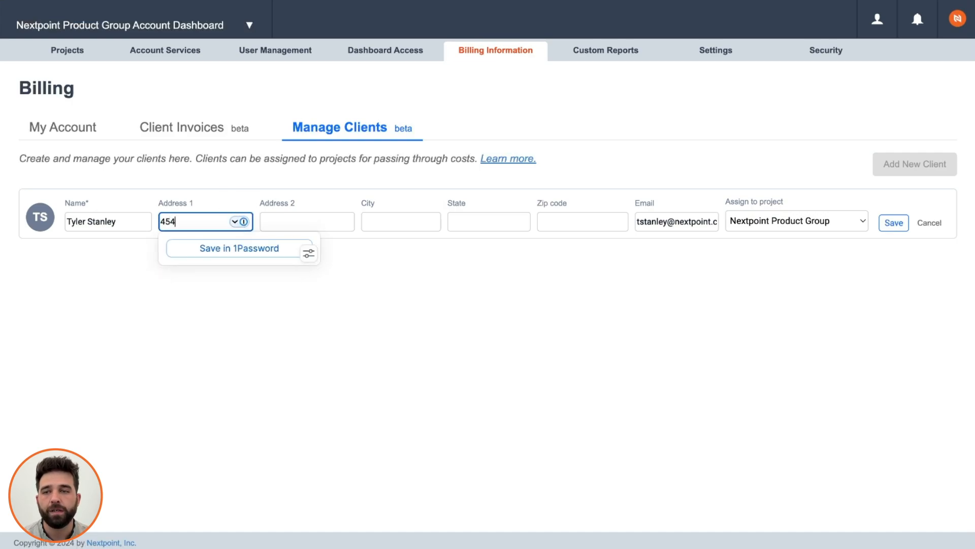
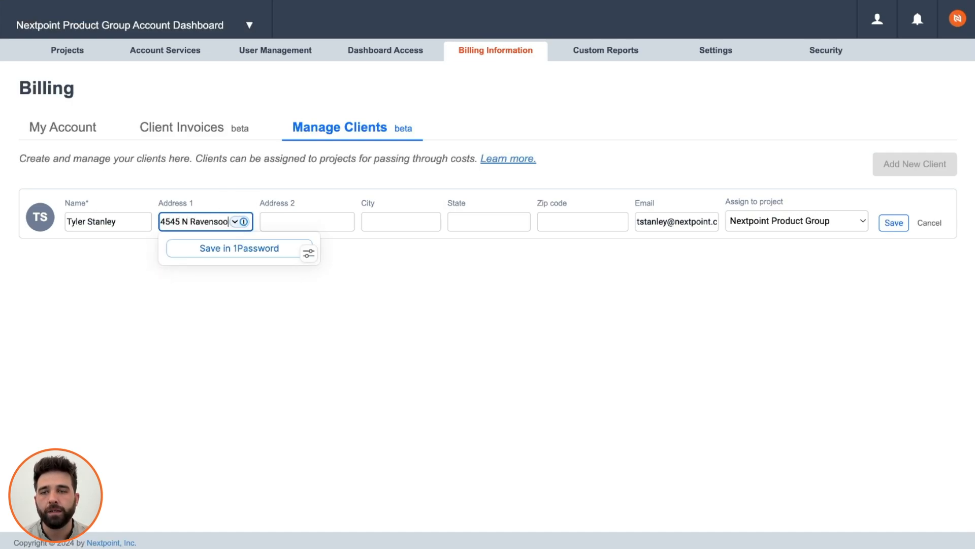
{"action": "left_click", "coordinate": [894, 223]}
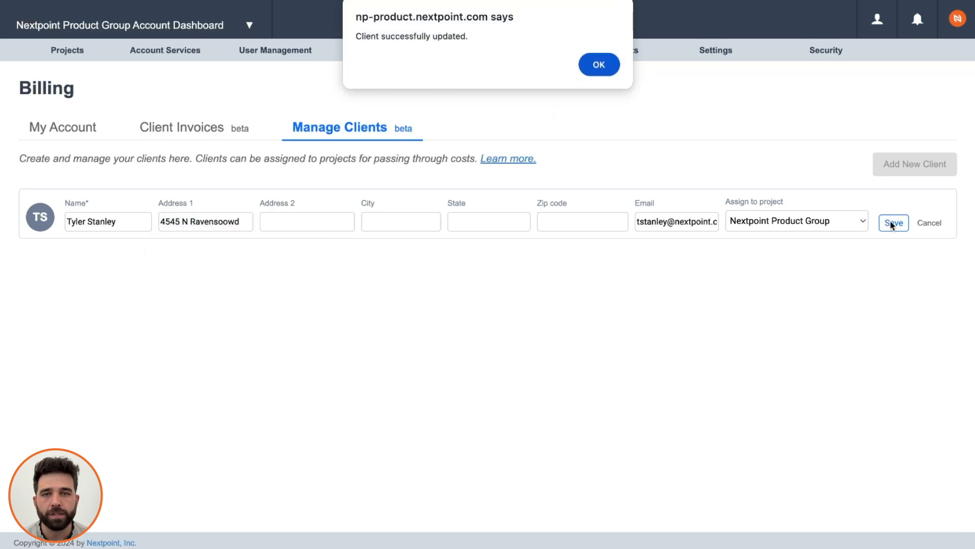
{"action": "left_click", "coordinate": [588, 57]}
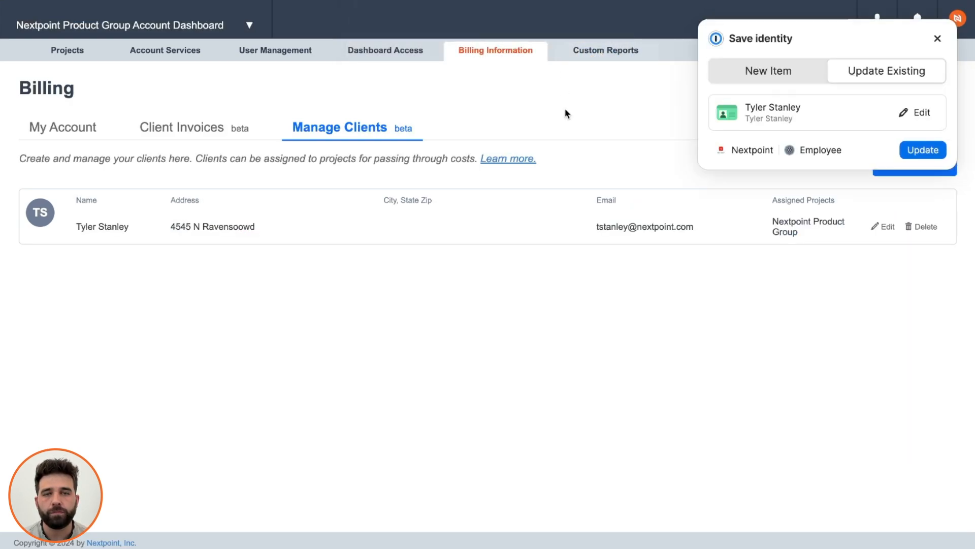
{"action": "left_click", "coordinate": [937, 41]}
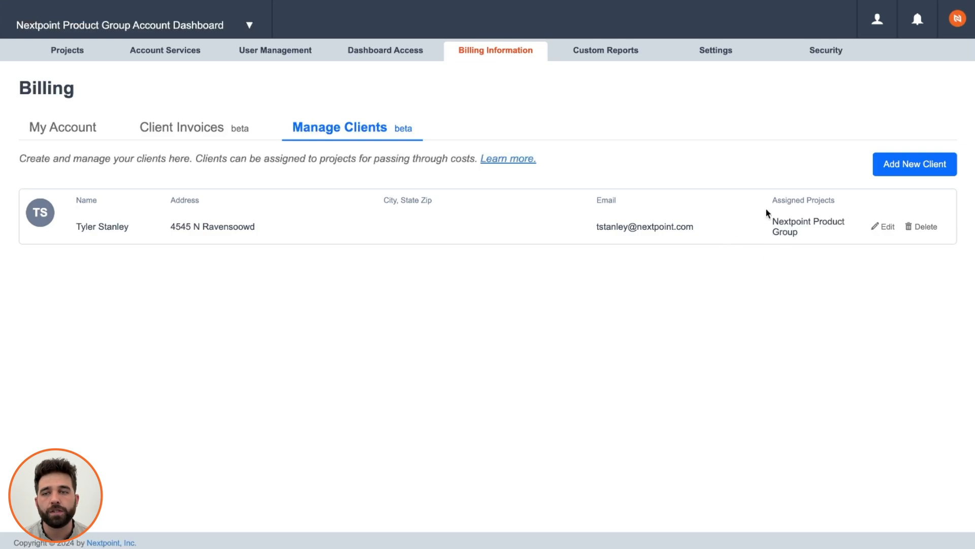
{"action": "left_click", "coordinate": [190, 134]}
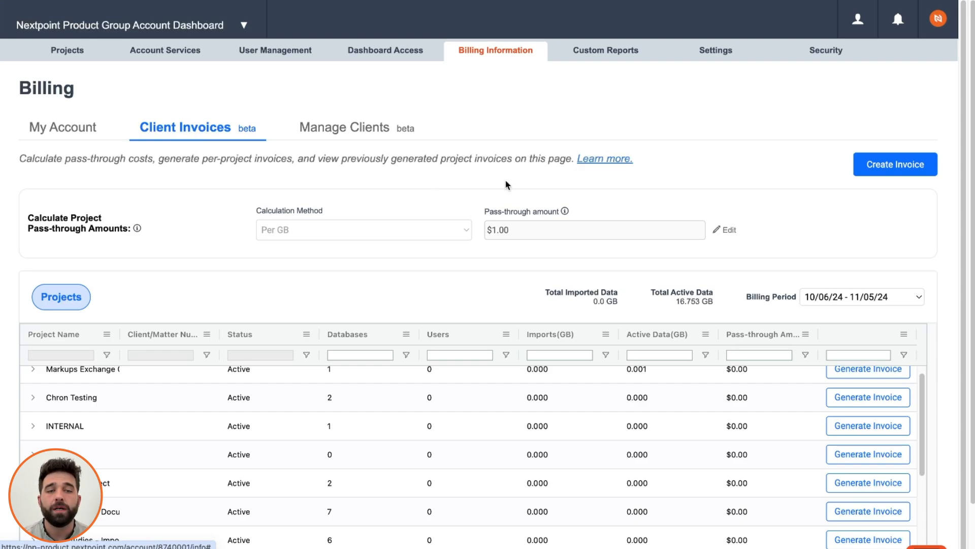
Keep the 10/06/24 - 11/05/24 billing period and Per GB as the pass-through calculation method.
{"action": "left_click", "coordinate": [896, 299]}
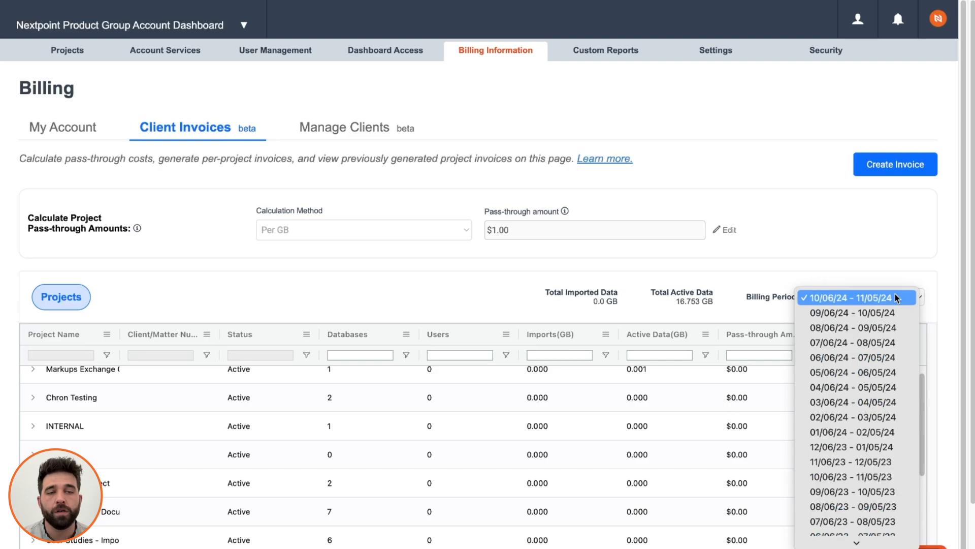
{"action": "left_click", "coordinate": [847, 294]}
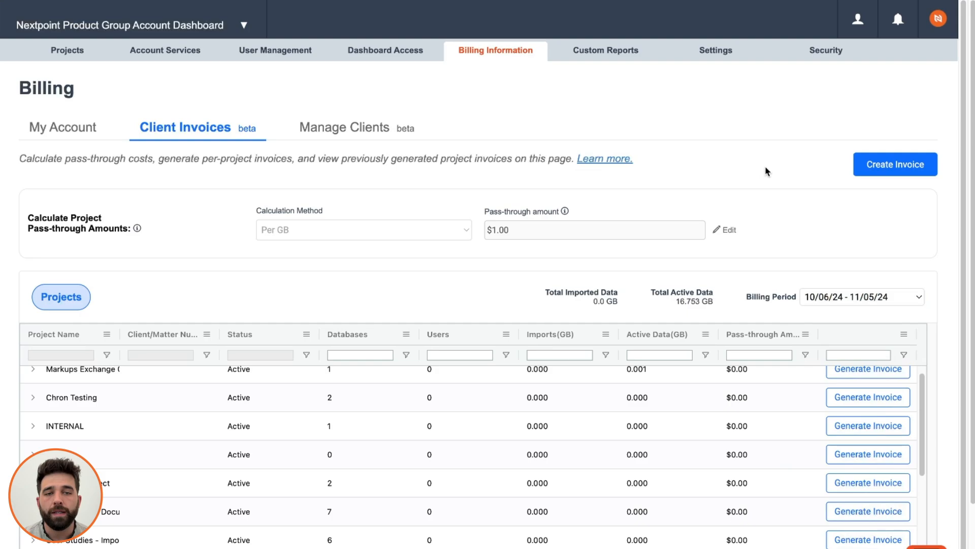
{"action": "left_click", "coordinate": [725, 230]}
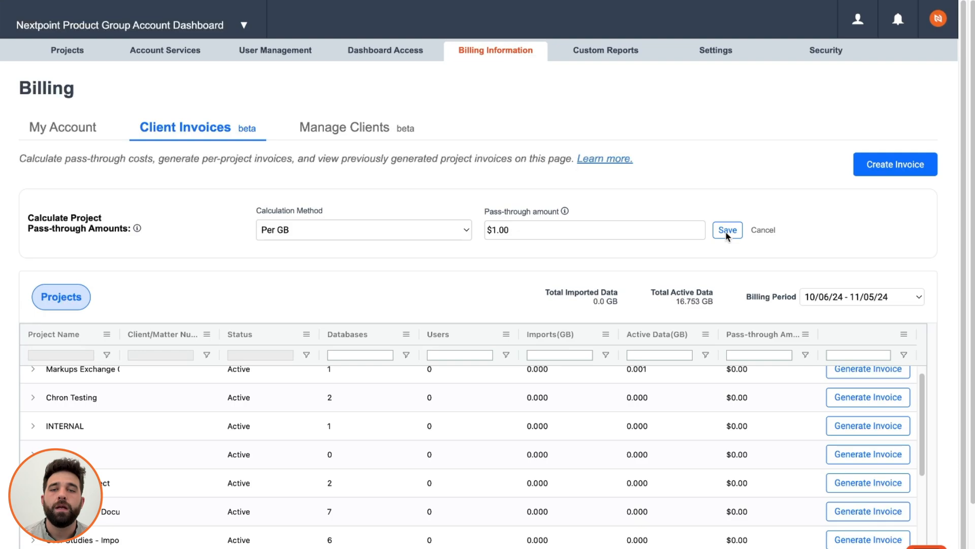
{"action": "left_click", "coordinate": [462, 230]}
{"action": "left_click", "coordinate": [463, 231]}
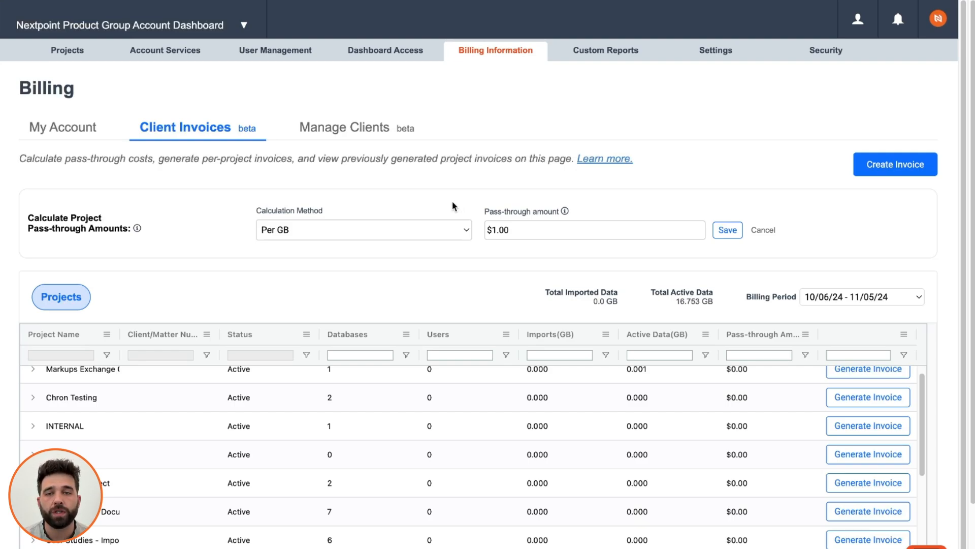
{"action": "left_click", "coordinate": [453, 230]}
{"action": "left_click", "coordinate": [451, 230]}
{"action": "left_click", "coordinate": [451, 204]}
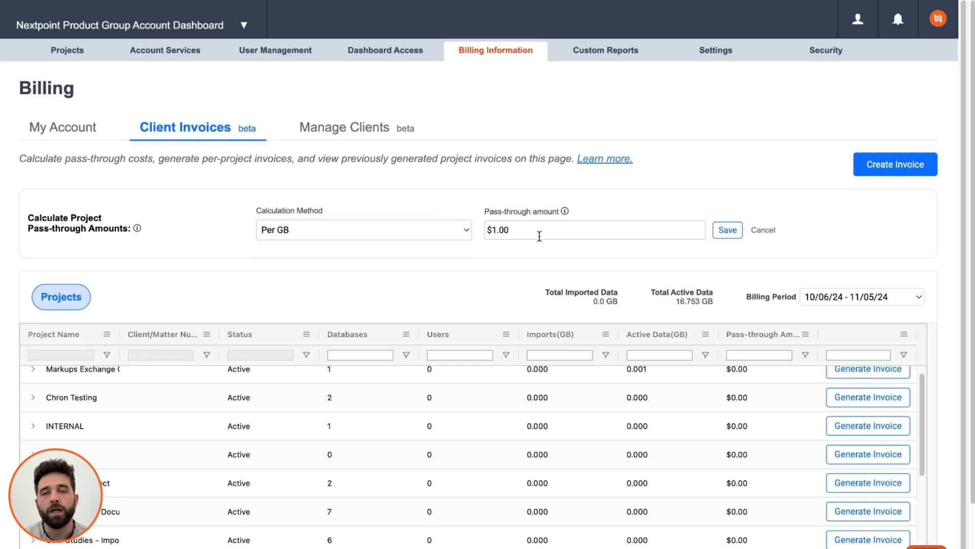
Replace the $1.00 pass-through amount with $13,500.00 and save it.
{"action": "double_click", "coordinate": [523, 231]}
{"action": "key", "text": "BackSpace"}
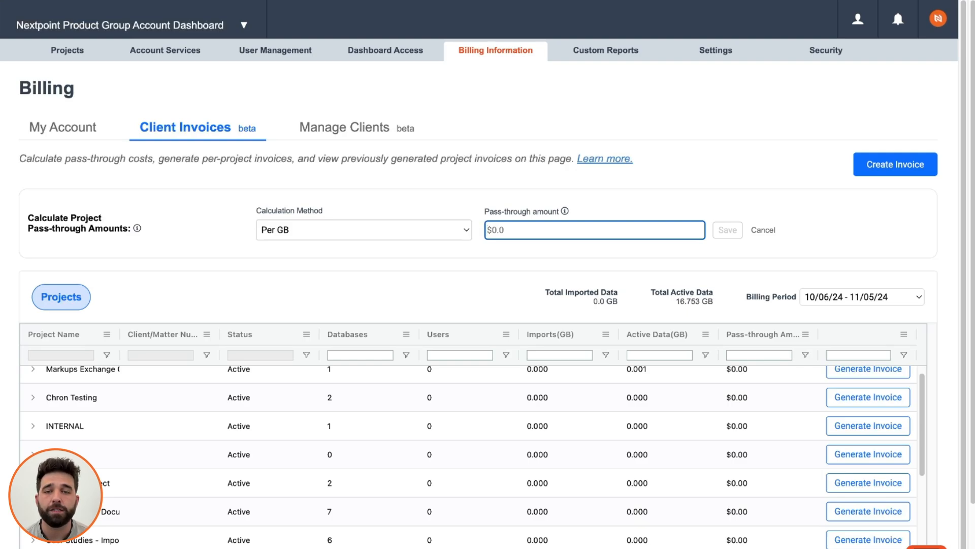
{"action": "type", "text": "13,"}
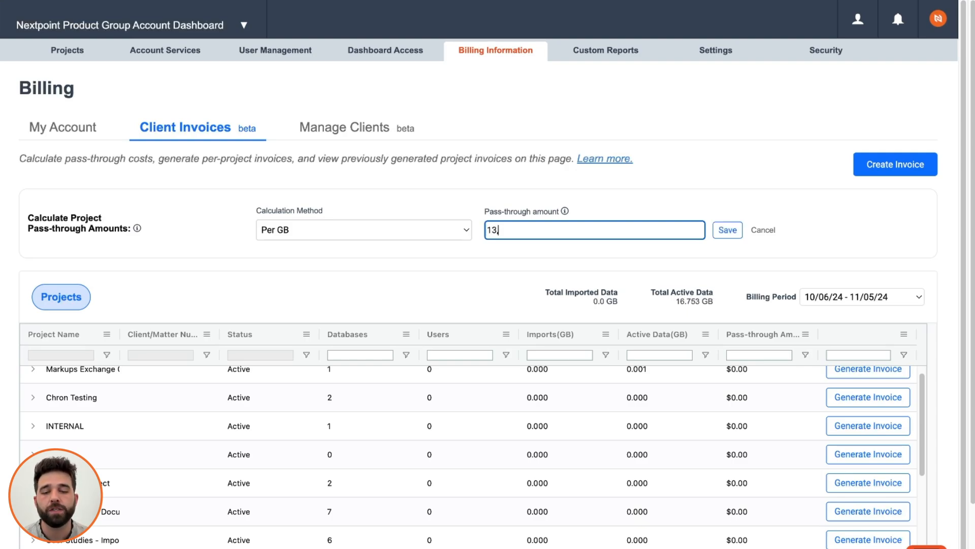
{"action": "type", "text": "500.00"}
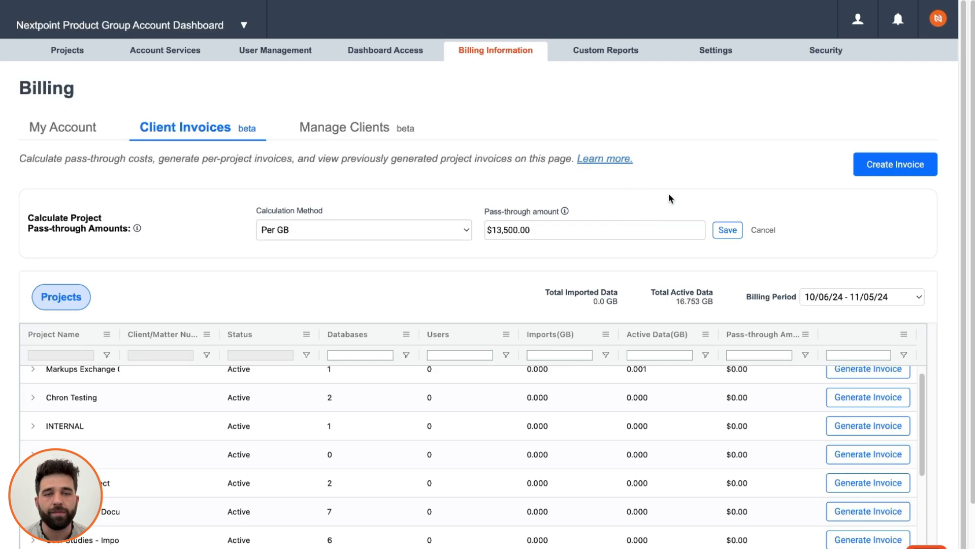
{"action": "left_click", "coordinate": [727, 231]}
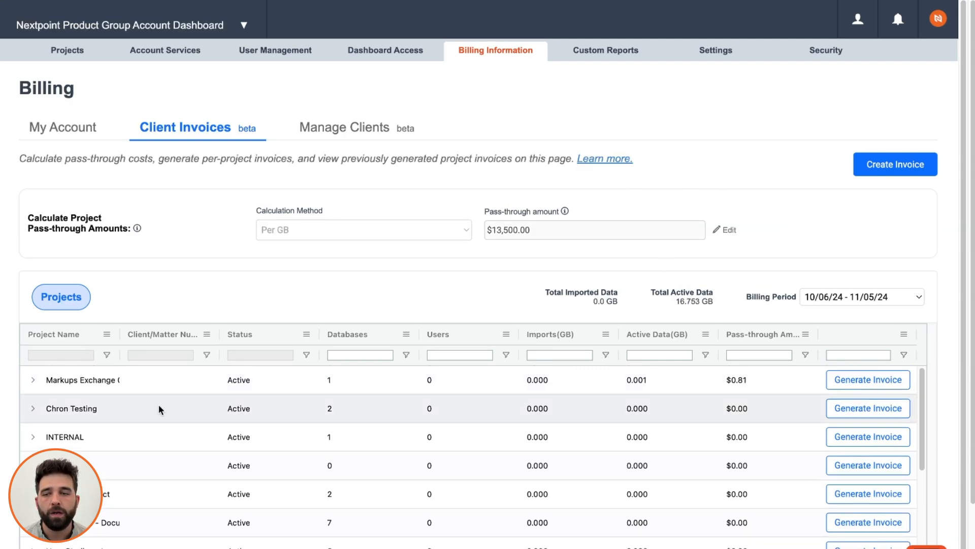
Filter the Project Name column to only the four projects matching 'nextpoint'.
{"action": "left_click", "coordinate": [107, 355]}
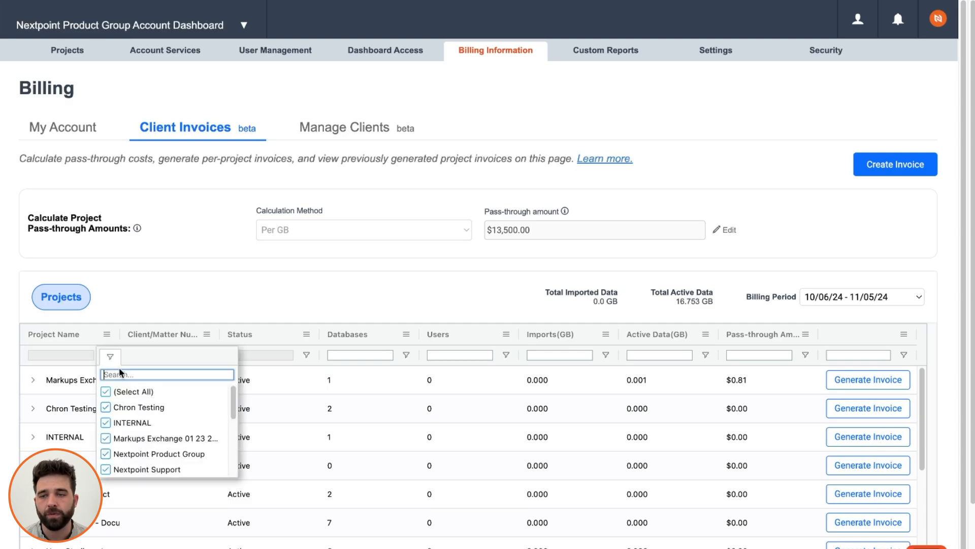
{"action": "left_click", "coordinate": [105, 392]}
{"action": "left_click", "coordinate": [109, 374]}
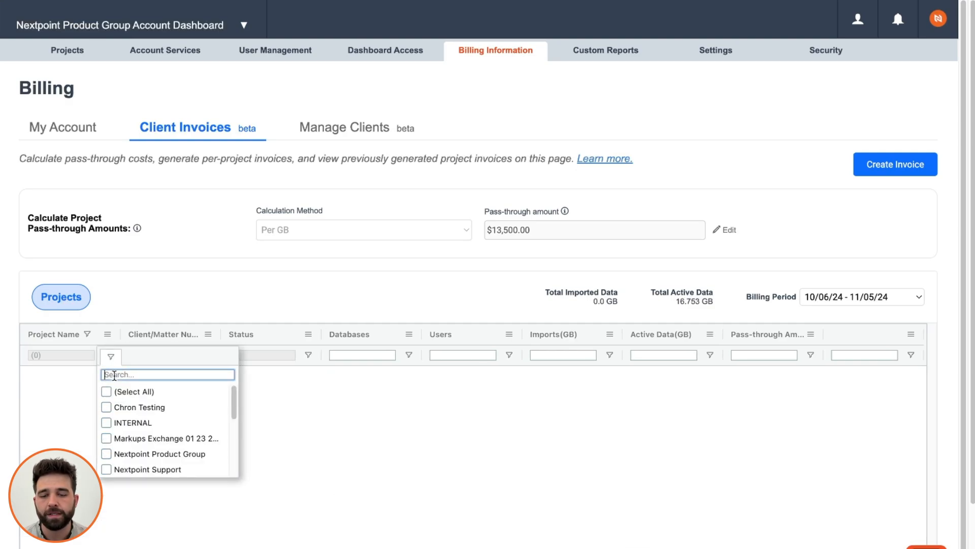
{"action": "type", "text": "nextpoint"}
{"action": "left_click", "coordinate": [106, 391]}
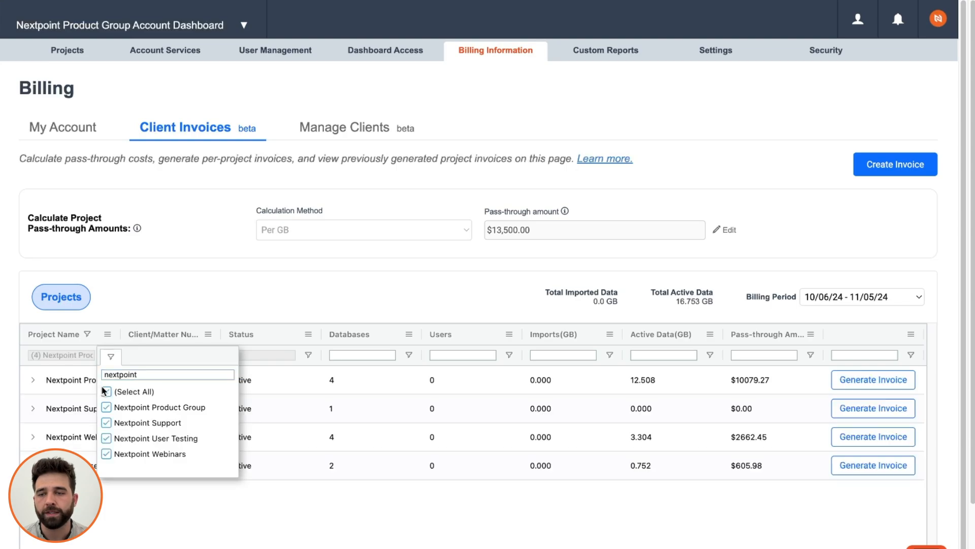
{"action": "left_click", "coordinate": [172, 299]}
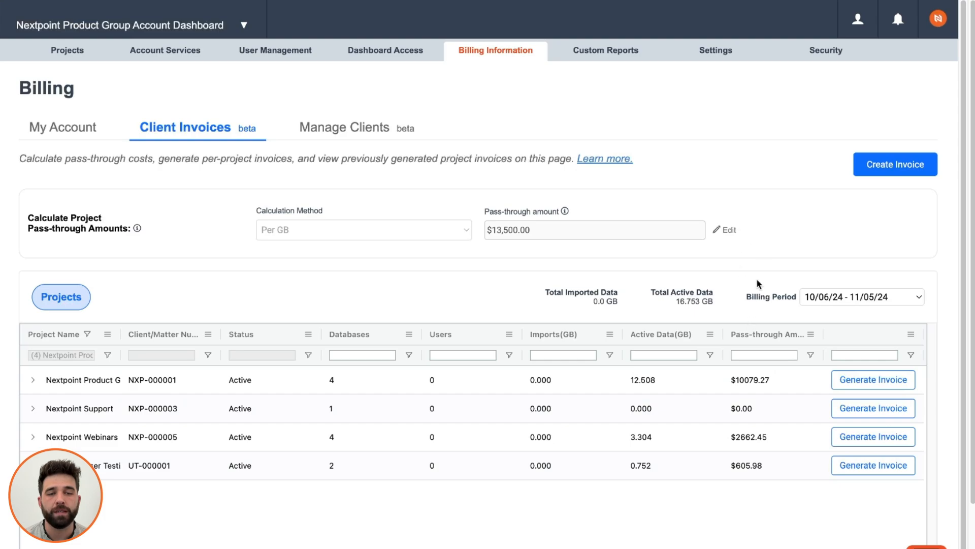
{"action": "scroll", "coordinate": [757, 279], "scroll_direction": "down", "scroll_amount": 1}
{"action": "scroll", "coordinate": [759, 263], "scroll_direction": "up", "scroll_amount": 1}
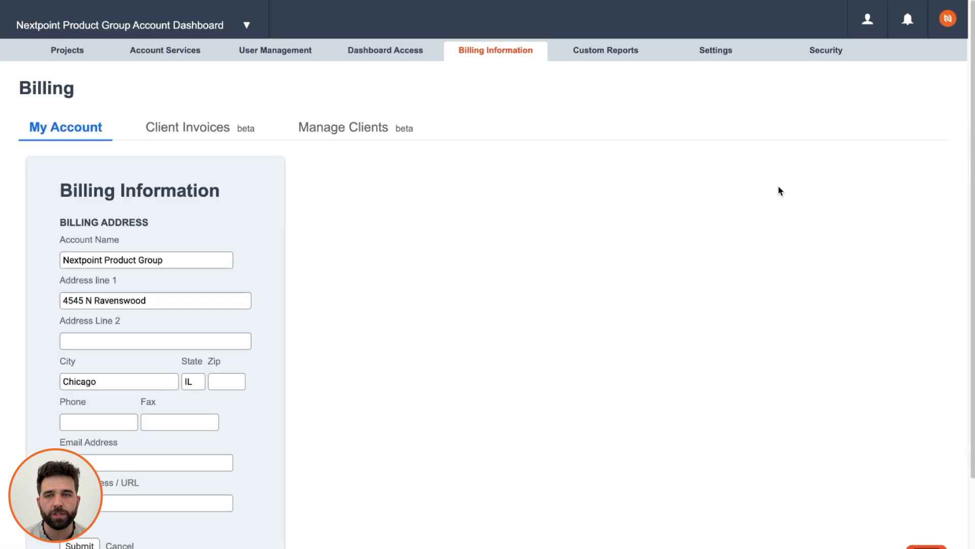
Reopen Client Invoices and browse billing periods, leaving 10/06/24 - 11/05/24 selected.
{"action": "left_click", "coordinate": [195, 126]}
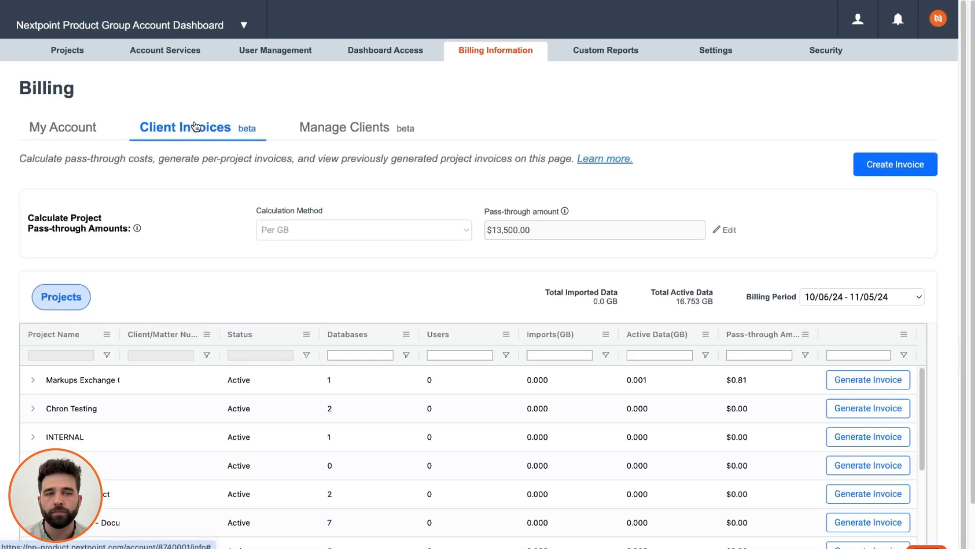
{"action": "left_click", "coordinate": [904, 297]}
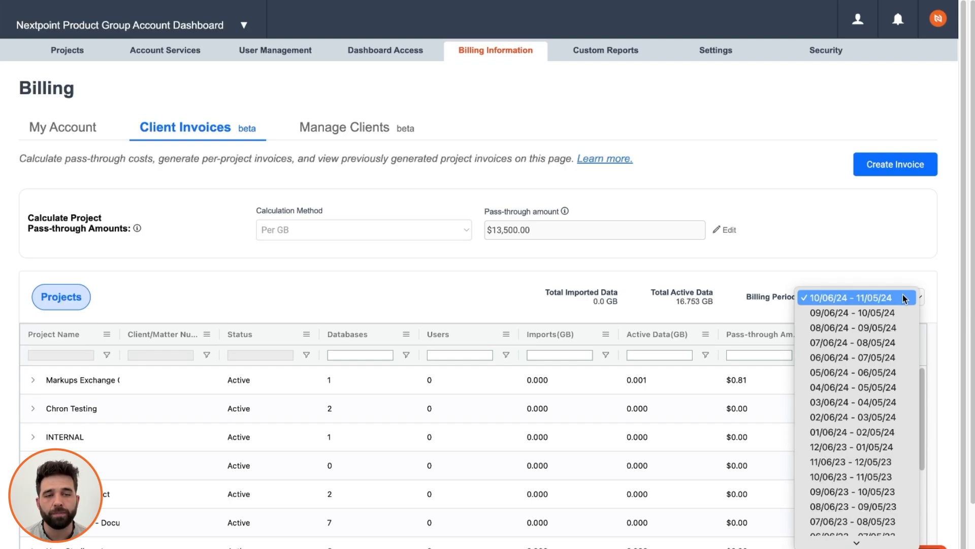
{"action": "scroll", "coordinate": [864, 327], "scroll_direction": "down", "scroll_amount": 5}
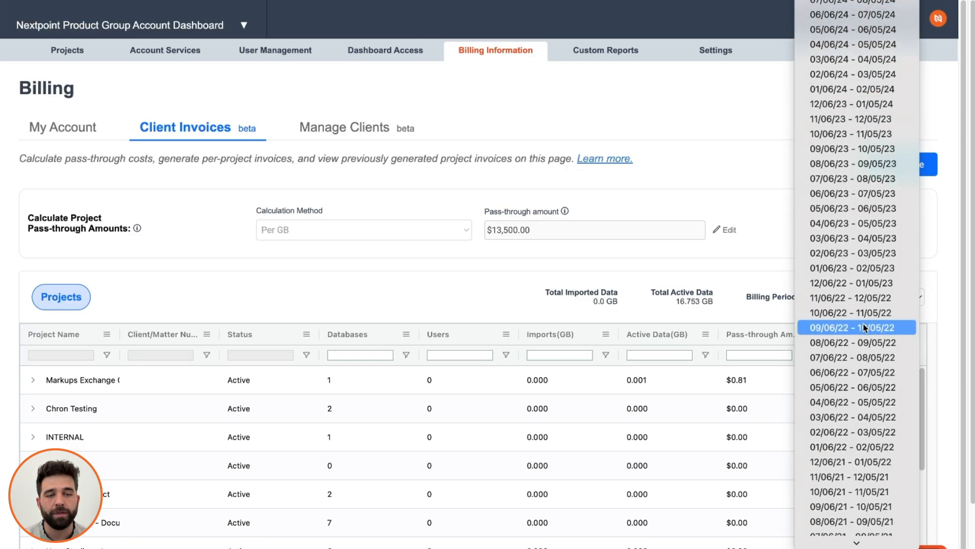
{"action": "scroll", "coordinate": [863, 475], "scroll_direction": "down", "scroll_amount": 3}
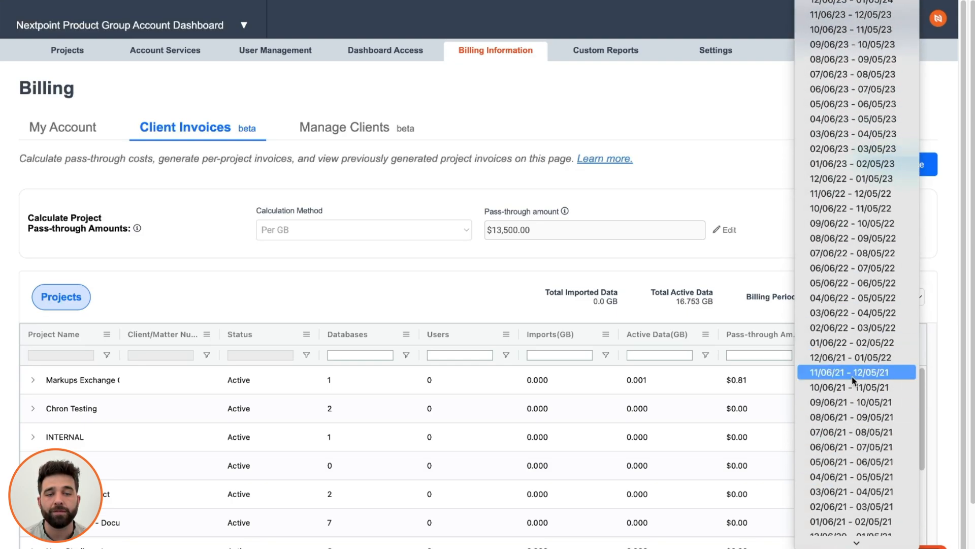
{"action": "scroll", "coordinate": [853, 380], "scroll_direction": "down", "scroll_amount": 3}
{"action": "scroll", "coordinate": [845, 419], "scroll_direction": "up", "scroll_amount": 6}
{"action": "left_click", "coordinate": [846, 419]}
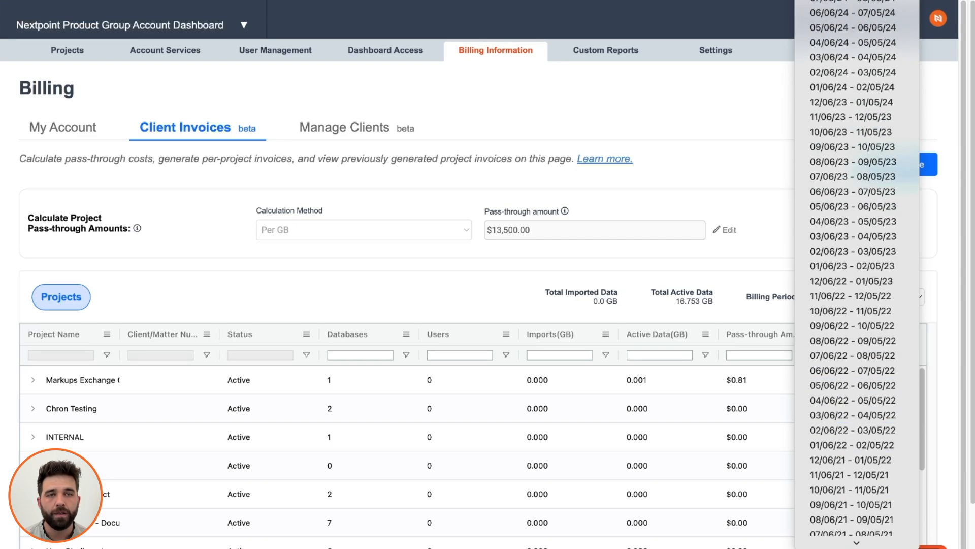
{"action": "left_click", "coordinate": [782, 175]}
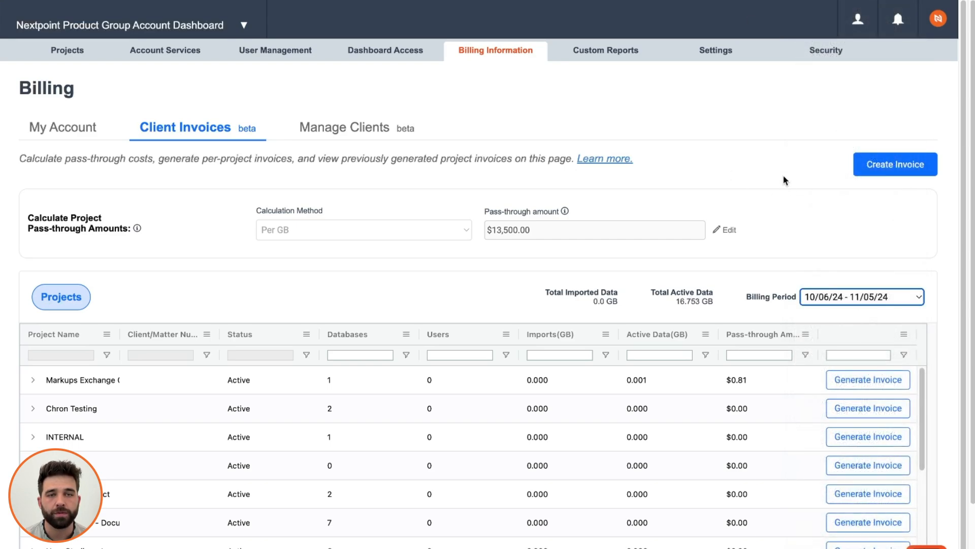
{"action": "right_click", "coordinate": [715, 167]}
{"action": "left_click", "coordinate": [118, 236]}
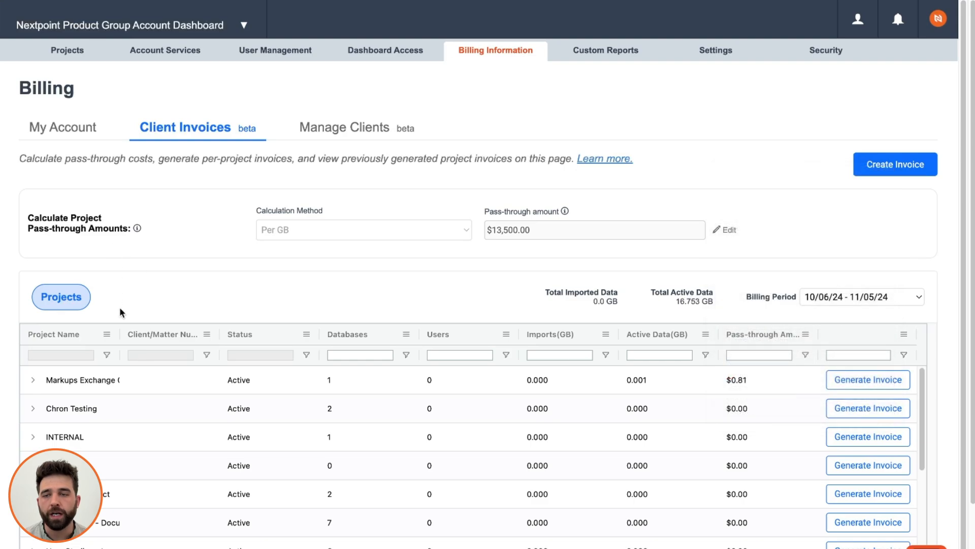
Filter projects to only Nextpoint Product Group and start its project invoice.
{"action": "left_click", "coordinate": [107, 354]}
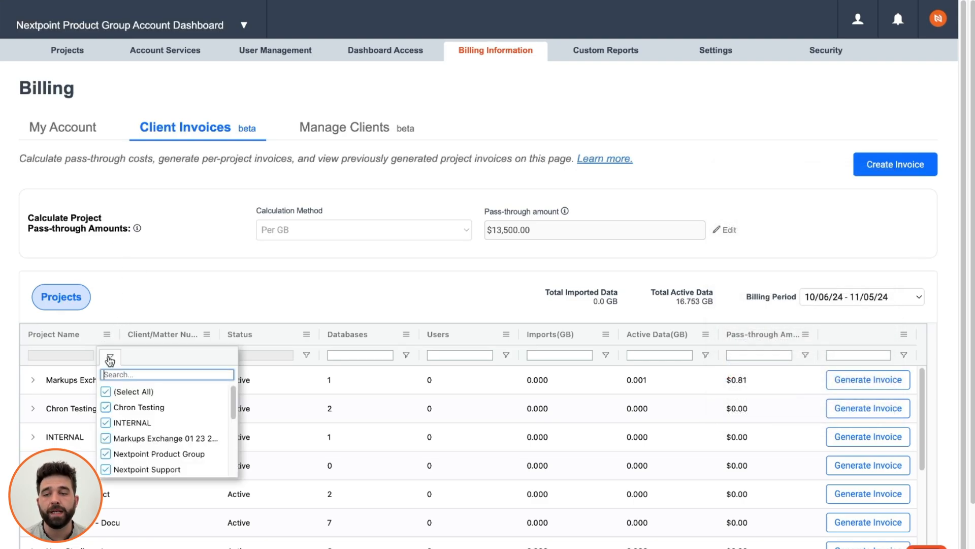
{"action": "left_click", "coordinate": [111, 358]}
{"action": "left_click", "coordinate": [111, 360]}
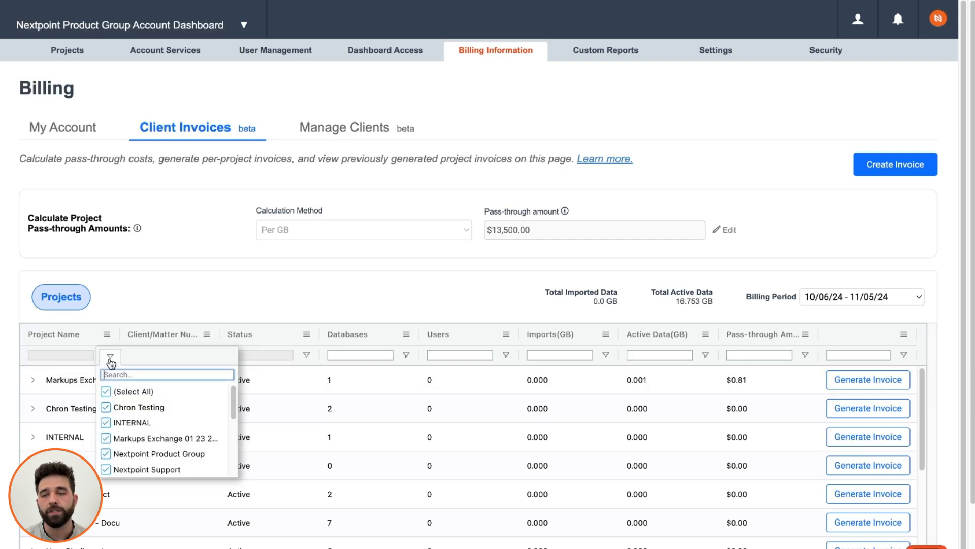
{"action": "left_click", "coordinate": [107, 390]}
{"action": "left_click", "coordinate": [152, 375]}
{"action": "type", "text": "nextpoint"}
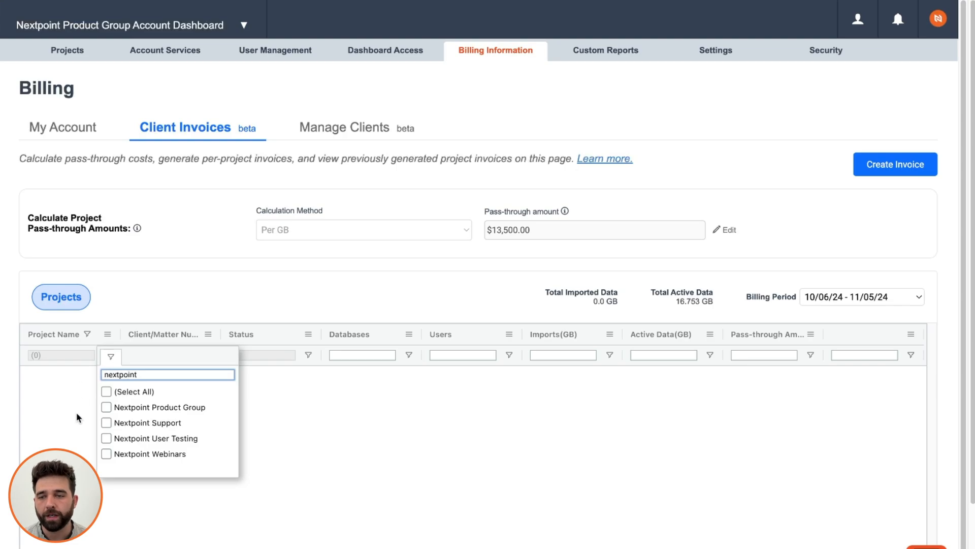
{"action": "left_click", "coordinate": [106, 408]}
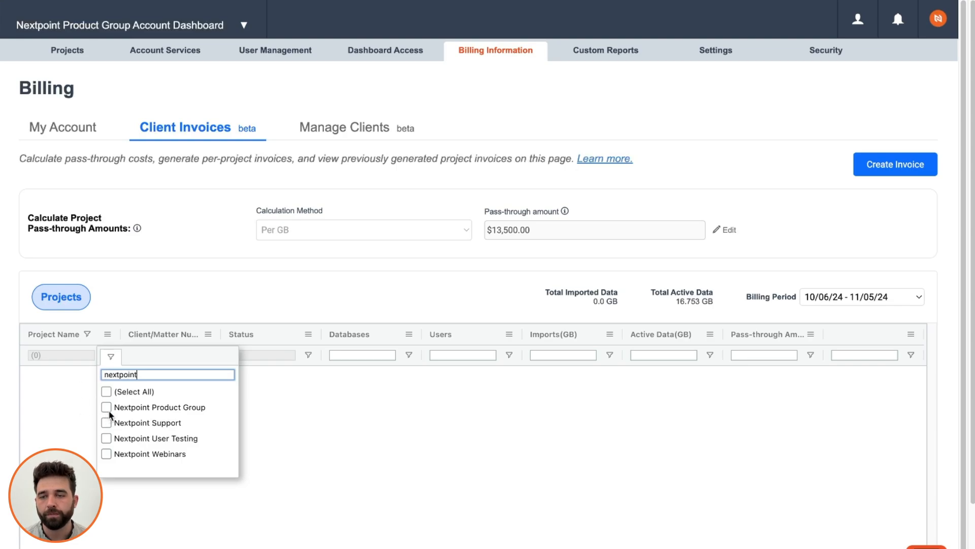
{"action": "left_click", "coordinate": [167, 281]}
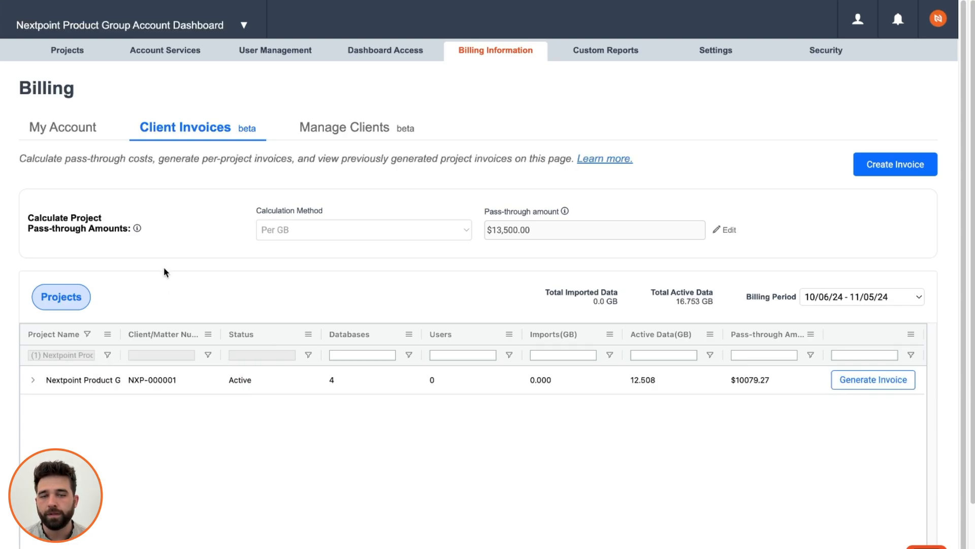
{"action": "left_click", "coordinate": [878, 385]}
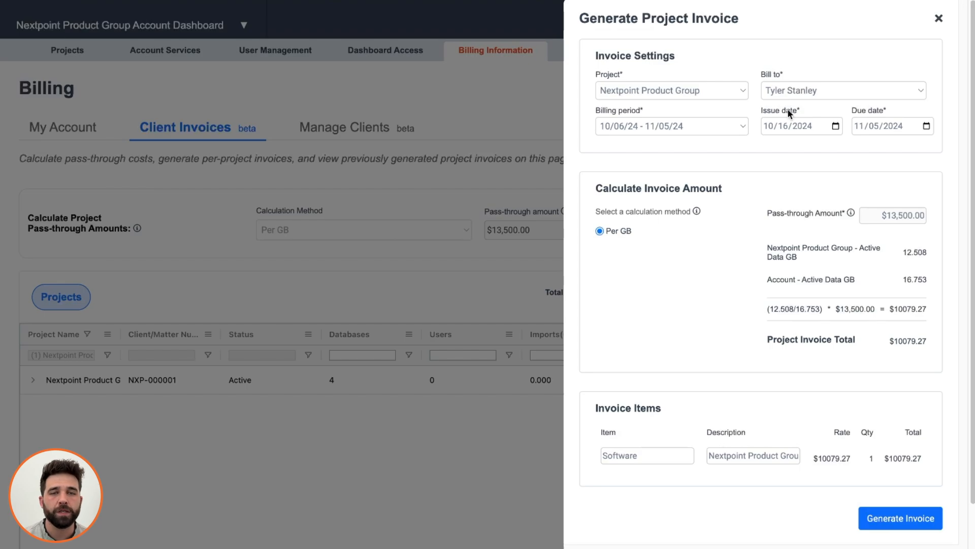
{"action": "left_click", "coordinate": [745, 128]}
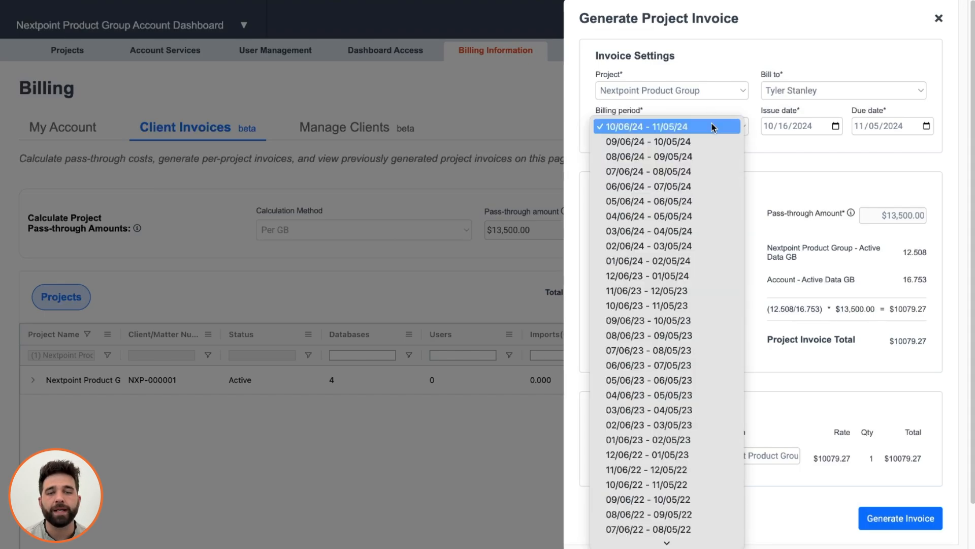
{"action": "left_click", "coordinate": [743, 43]}
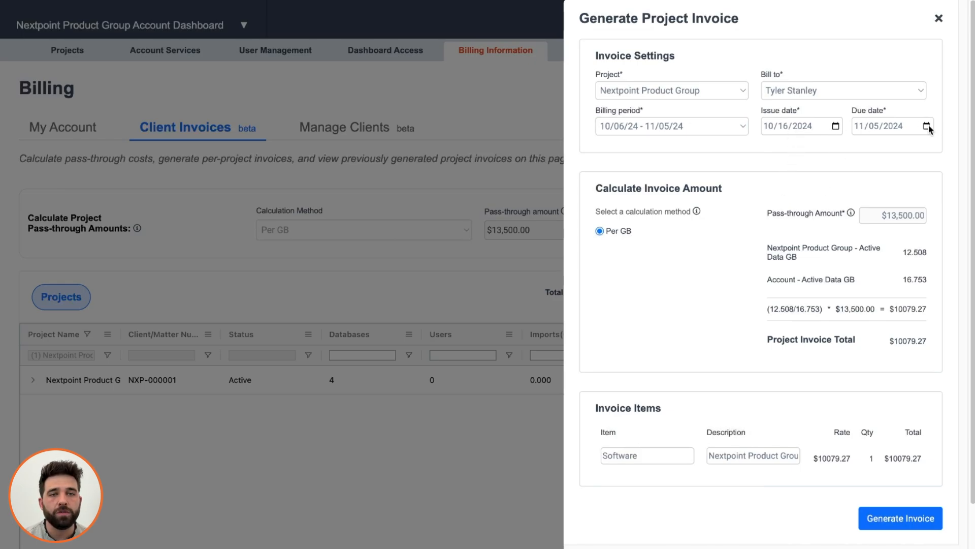
{"action": "left_click", "coordinate": [836, 127]}
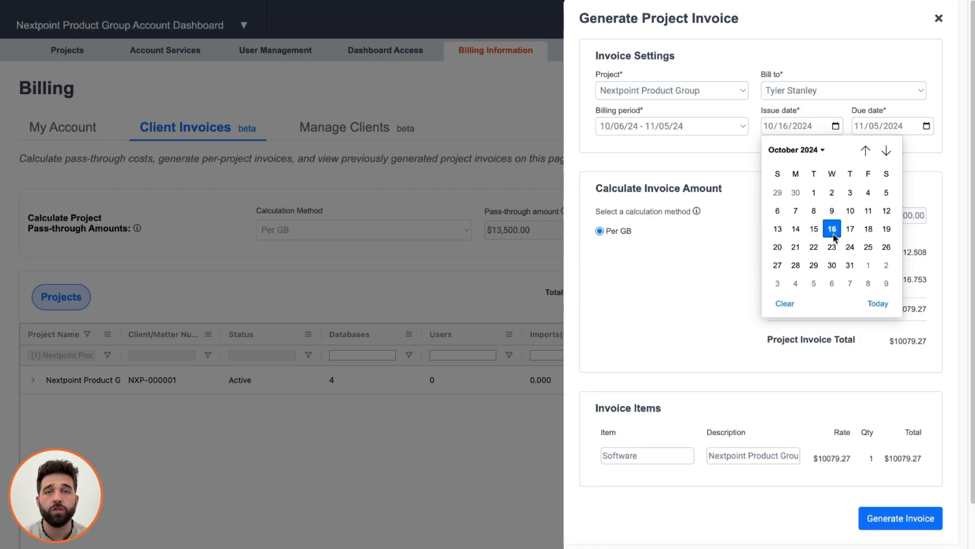
{"action": "left_click", "coordinate": [926, 126]}
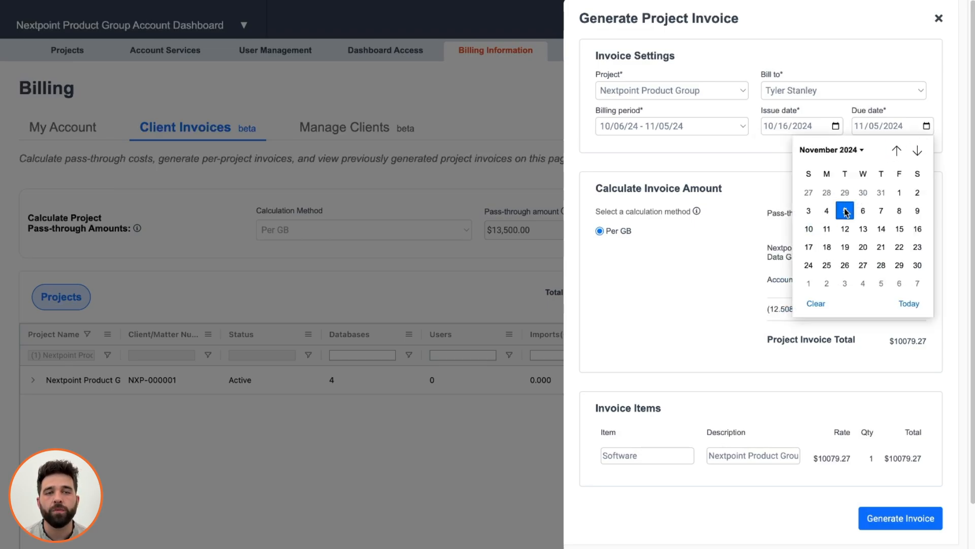
{"action": "left_click", "coordinate": [770, 161]}
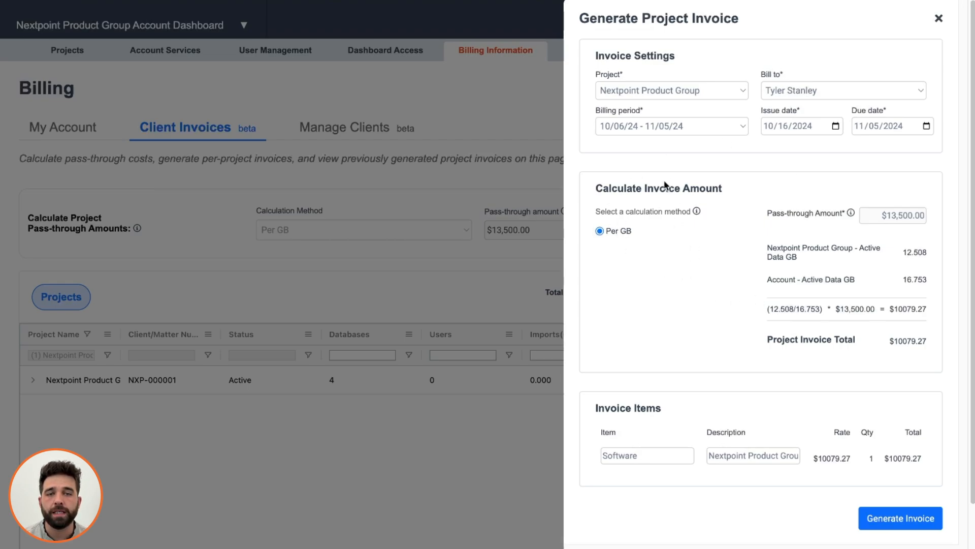
{"action": "scroll", "coordinate": [812, 240], "scroll_direction": "down", "scroll_amount": 1}
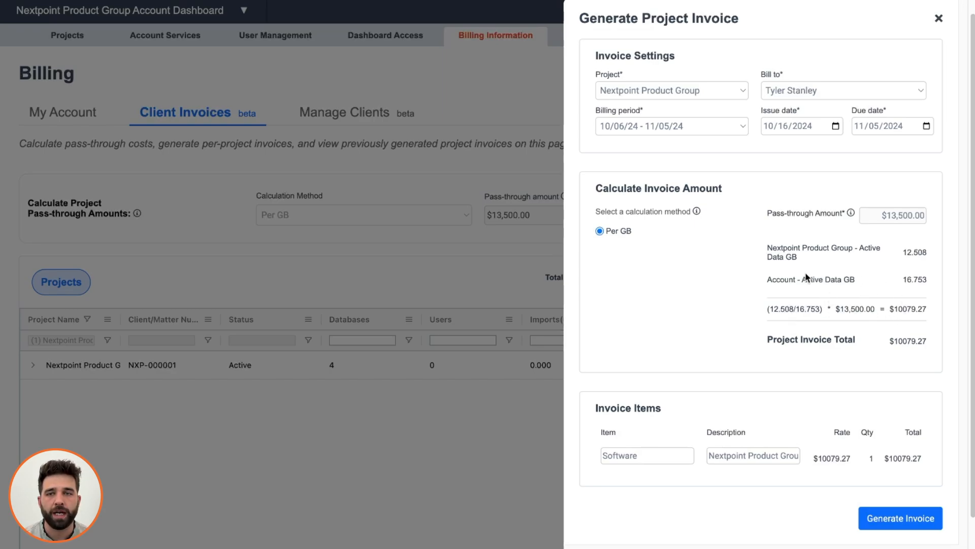
{"action": "double_click", "coordinate": [907, 344]}
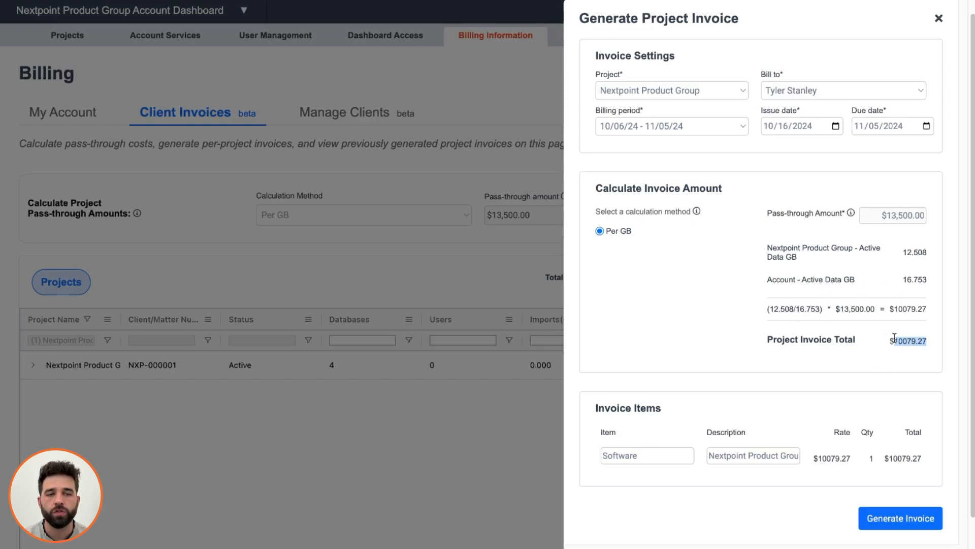
{"action": "left_click", "coordinate": [873, 337]}
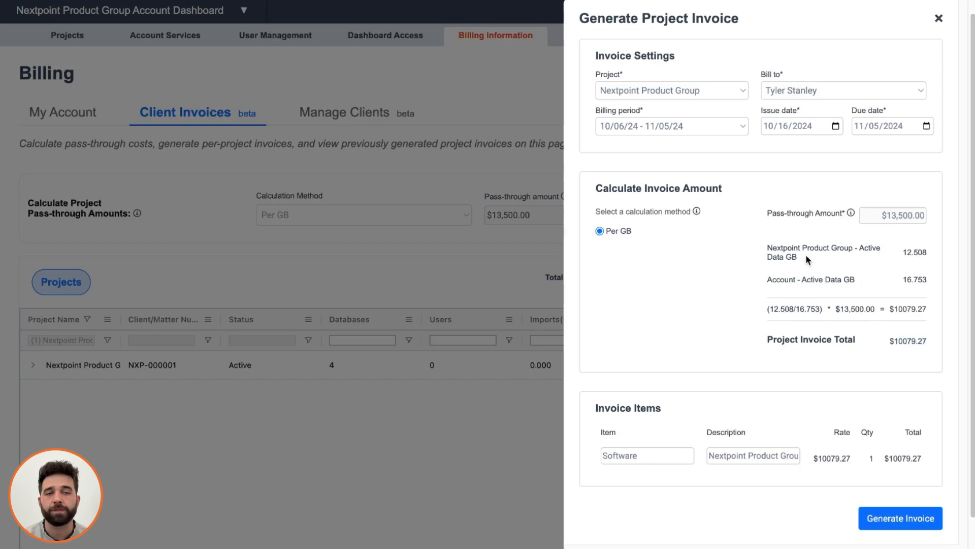
{"action": "double_click", "coordinate": [910, 251]}
{"action": "left_click", "coordinate": [895, 258]}
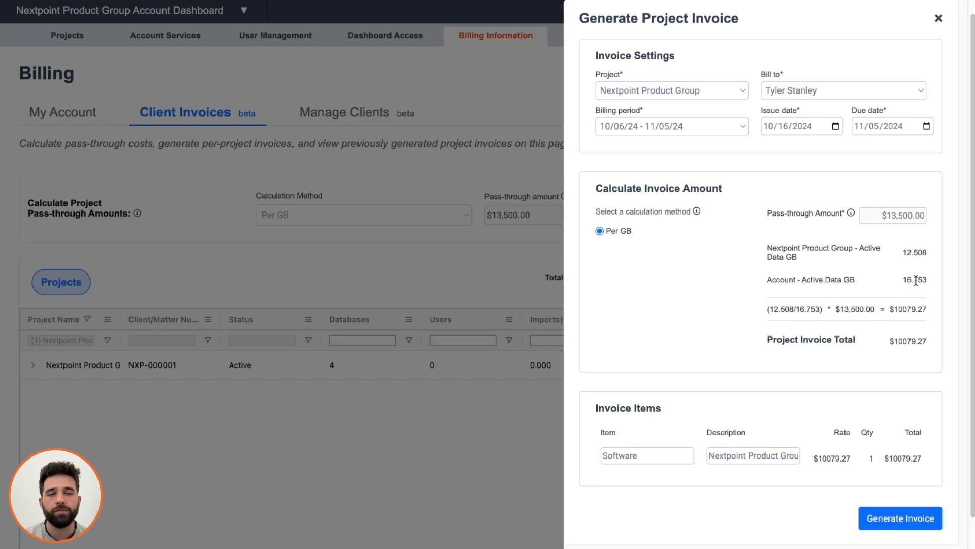
{"action": "double_click", "coordinate": [915, 280]}
{"action": "left_click", "coordinate": [855, 280]}
{"action": "left_click_drag", "start_coordinate": [856, 282], "coordinate": [761, 281]}
{"action": "left_click", "coordinate": [747, 281]}
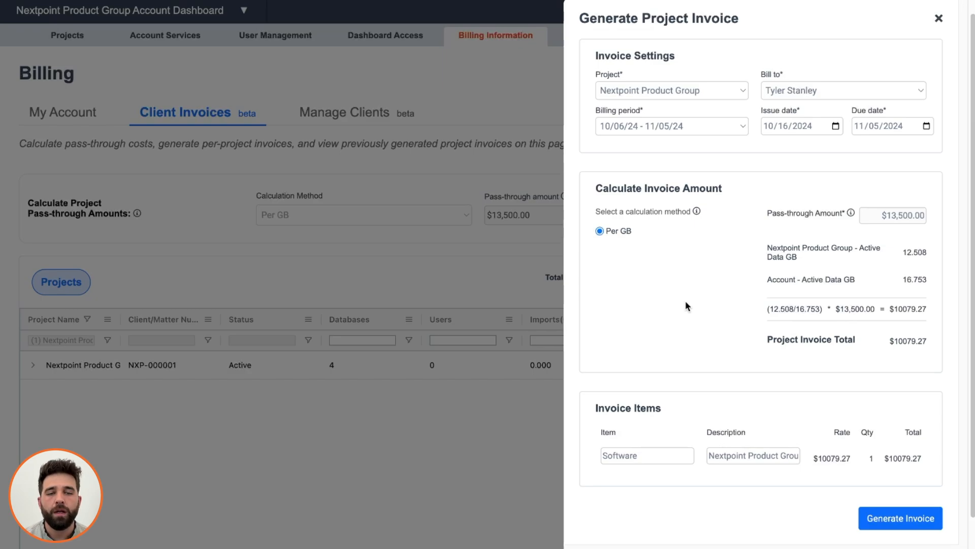
Change the line item to 'Nextpoint' / 'eDiscovery Services' and generate the invoice PDF.
{"action": "double_click", "coordinate": [636, 456]}
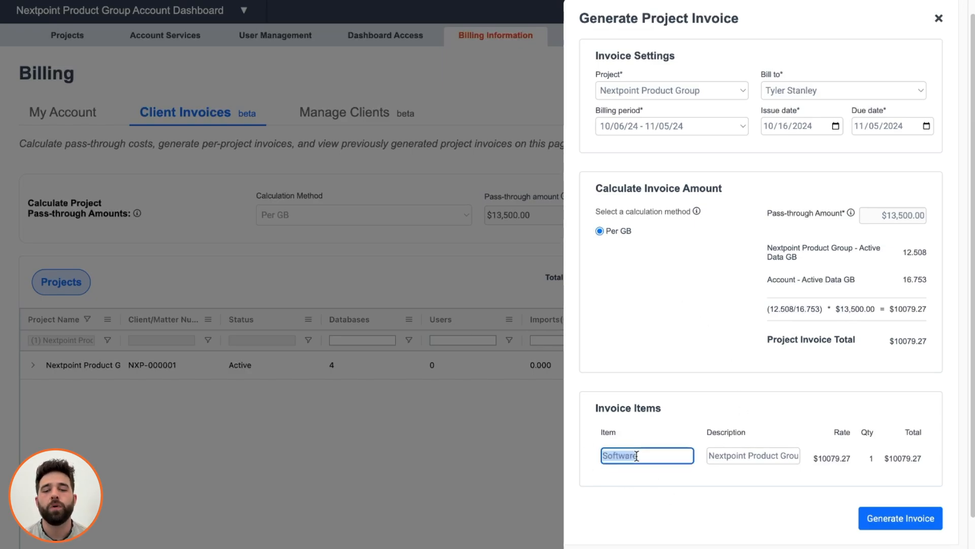
{"action": "type", "text": "Nextpoint"}
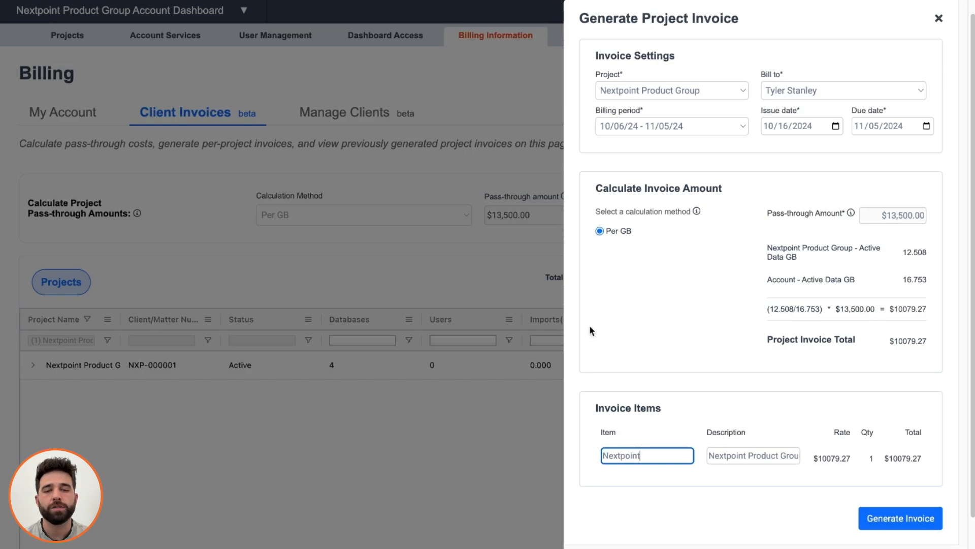
{"action": "left_click", "coordinate": [590, 331]}
{"action": "double_click", "coordinate": [744, 455]}
{"action": "key", "text": "ctrl+a"}
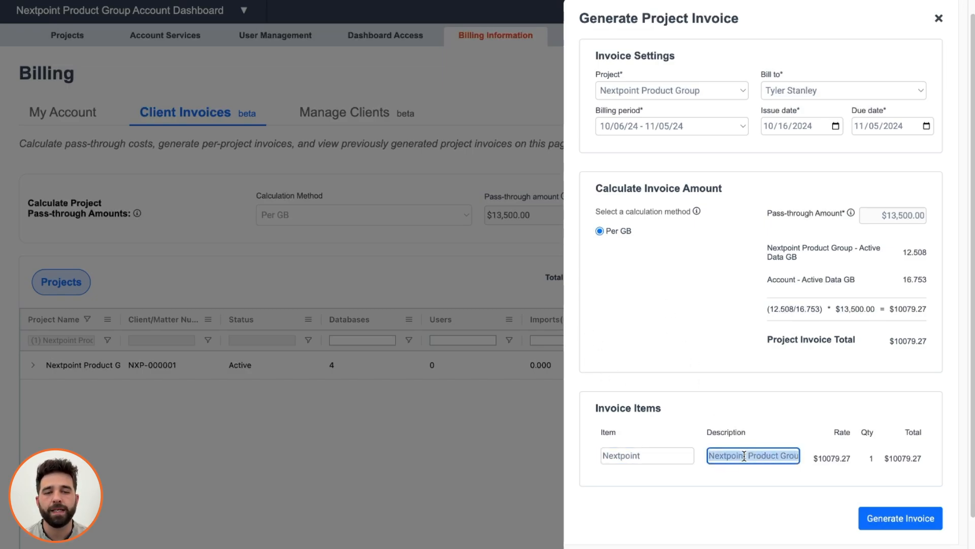
{"action": "key", "text": "BackSpace"}
{"action": "type", "text": "eDisco"}
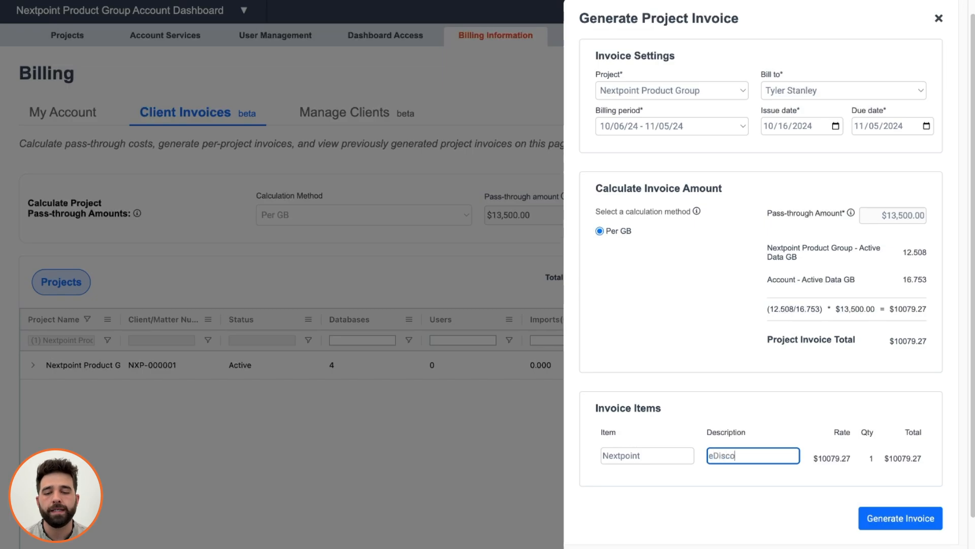
{"action": "type", "text": "very Services"}
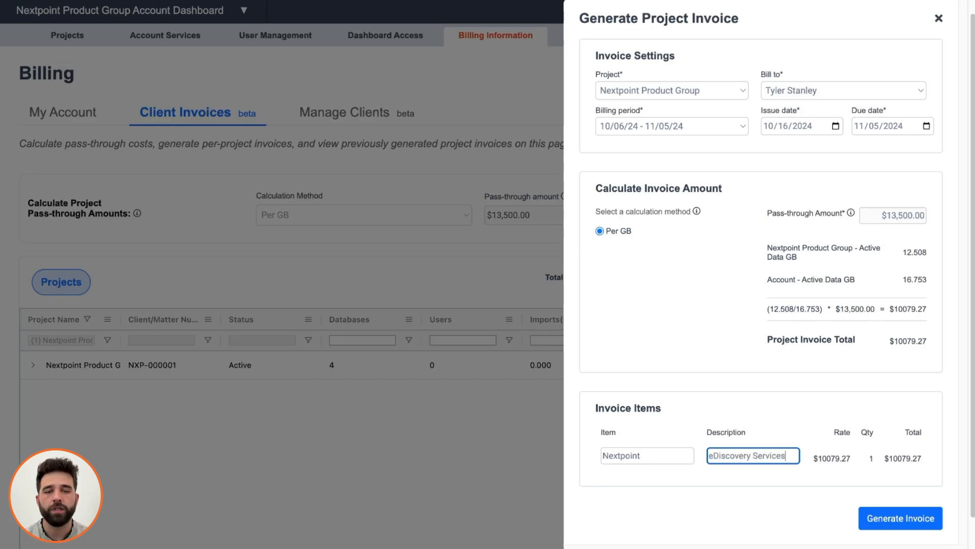
{"action": "left_click", "coordinate": [632, 253]}
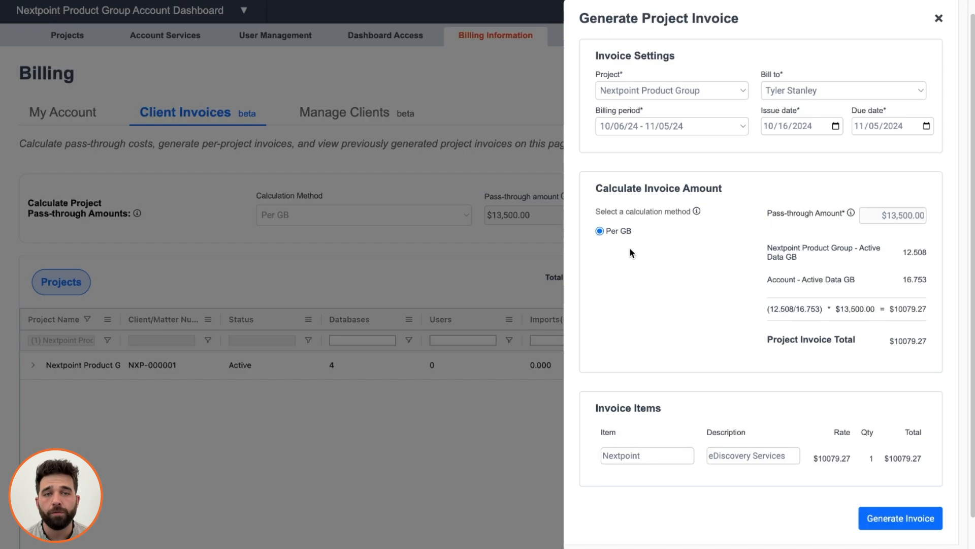
{"action": "left_click", "coordinate": [888, 523]}
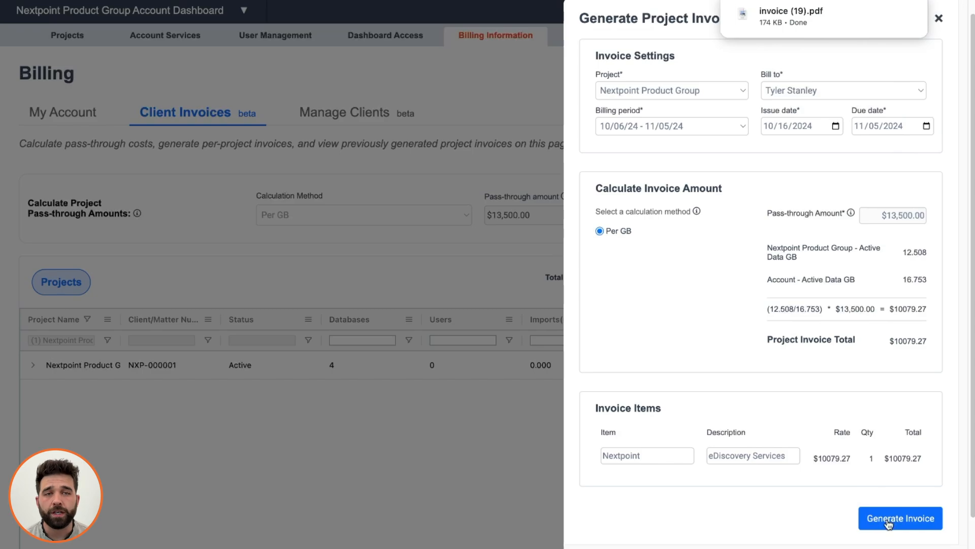
Open invoice (19).pdf from downloads and scroll through the $10079.27 invoice.
{"action": "left_click", "coordinate": [796, 18]}
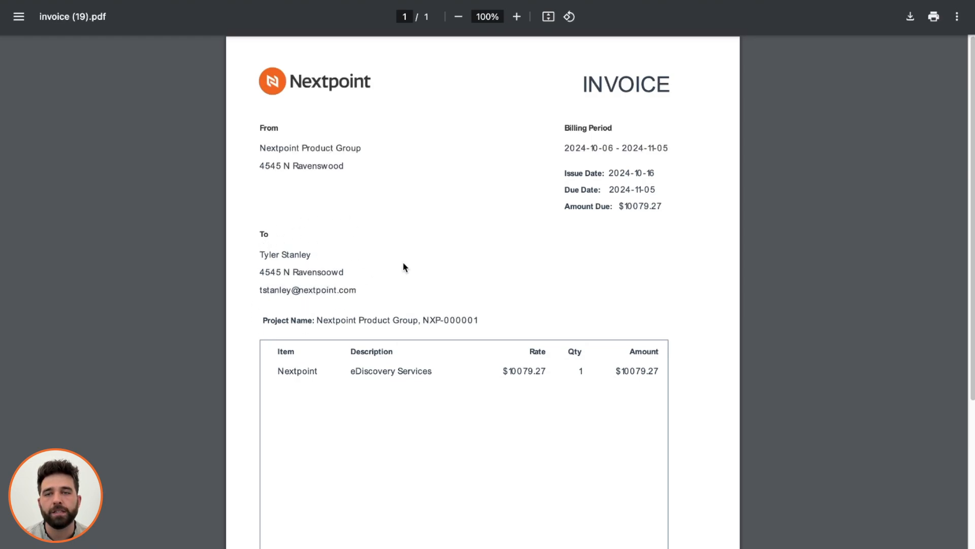
{"action": "scroll", "coordinate": [449, 219], "scroll_direction": "down", "scroll_amount": 5}
{"action": "scroll", "coordinate": [450, 219], "scroll_direction": "up", "scroll_amount": 1}
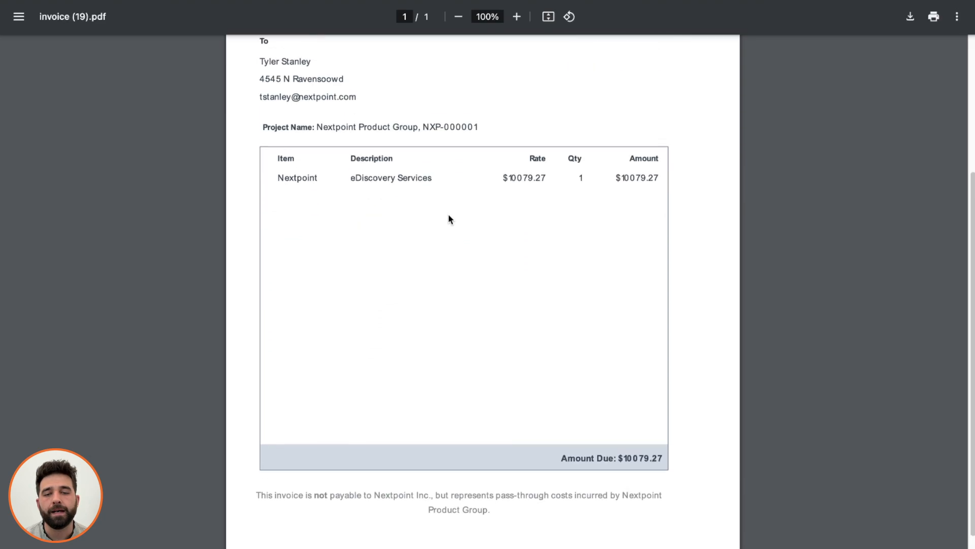
{"action": "scroll", "coordinate": [449, 218], "scroll_direction": "up", "scroll_amount": 5}
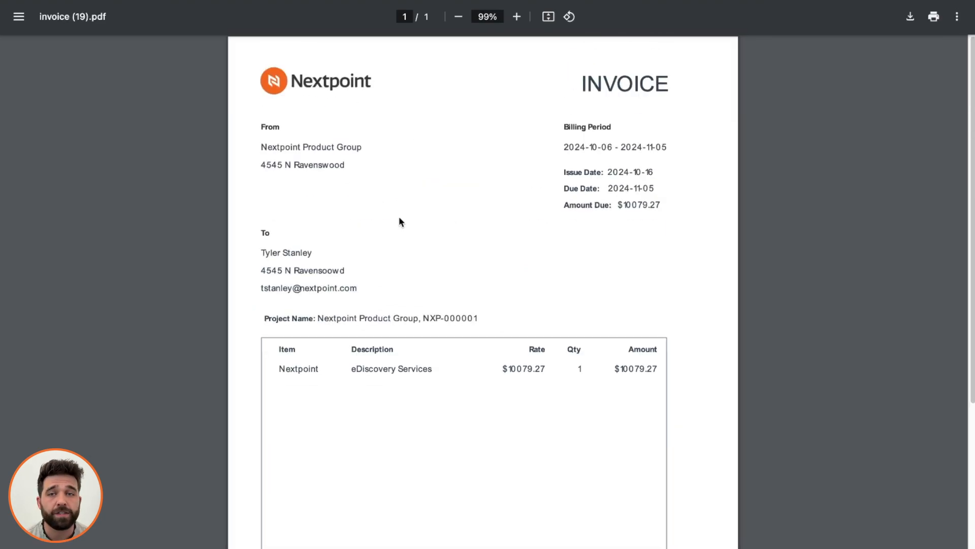